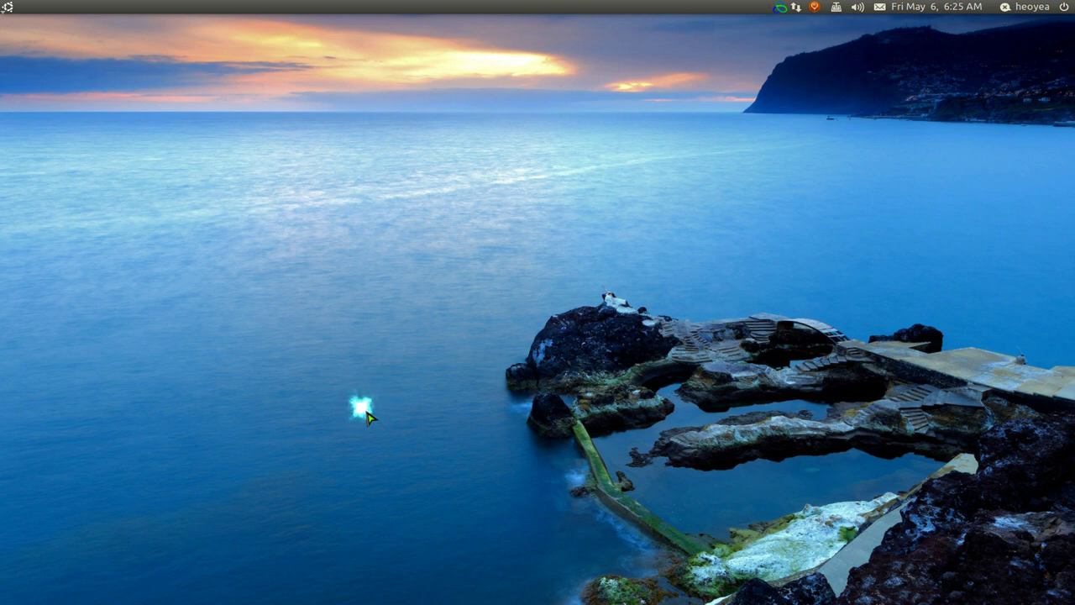
Launch VLC media player, totem, Terminal and GPRename together from a single Kupfer selection.
key(ctrl+space)
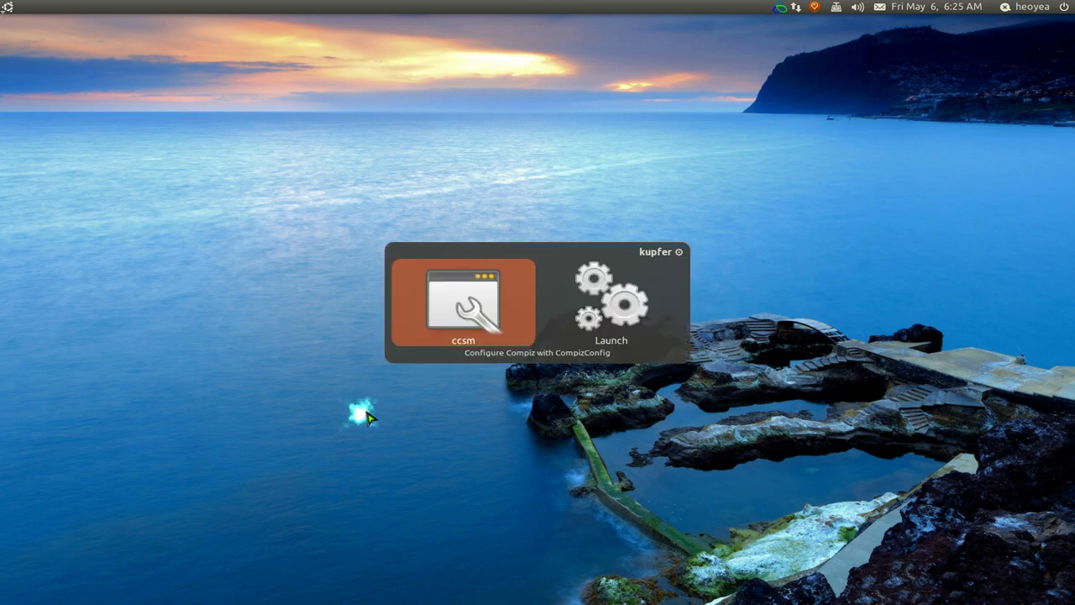
text(vl)
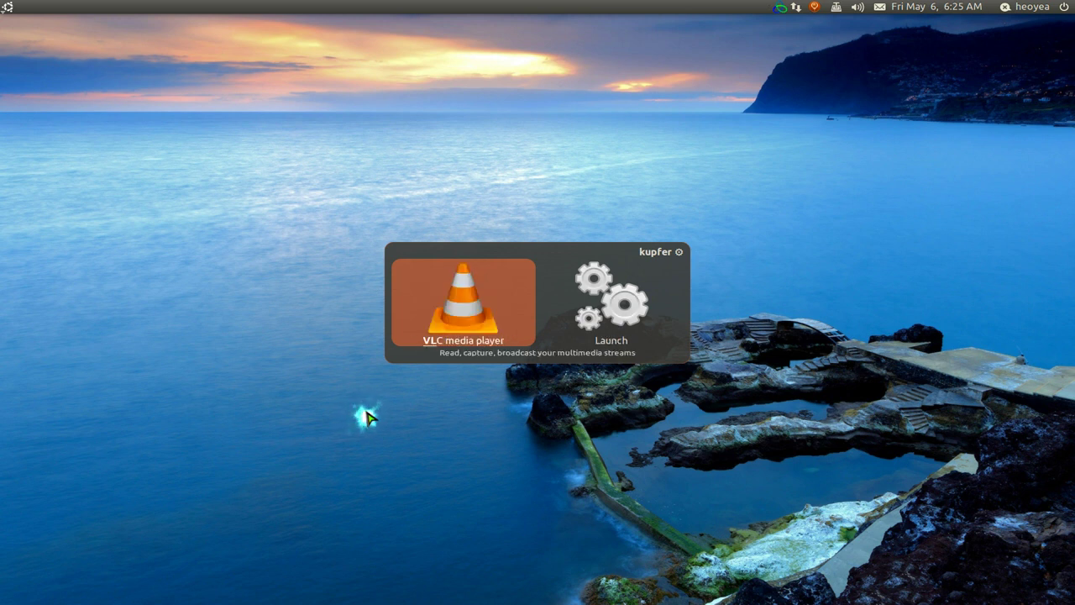
text(,t)
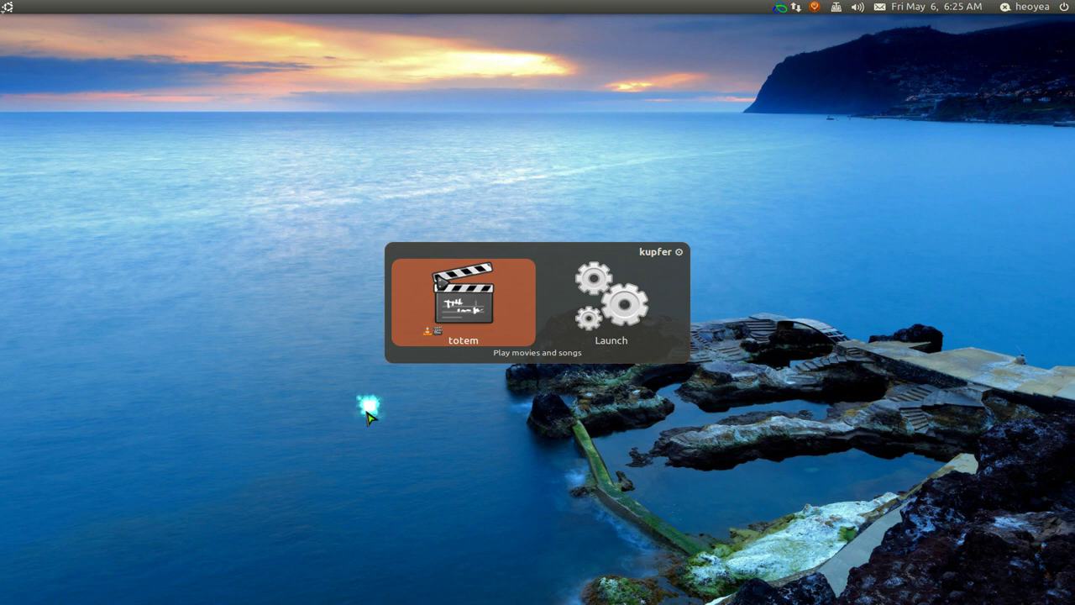
text(er)
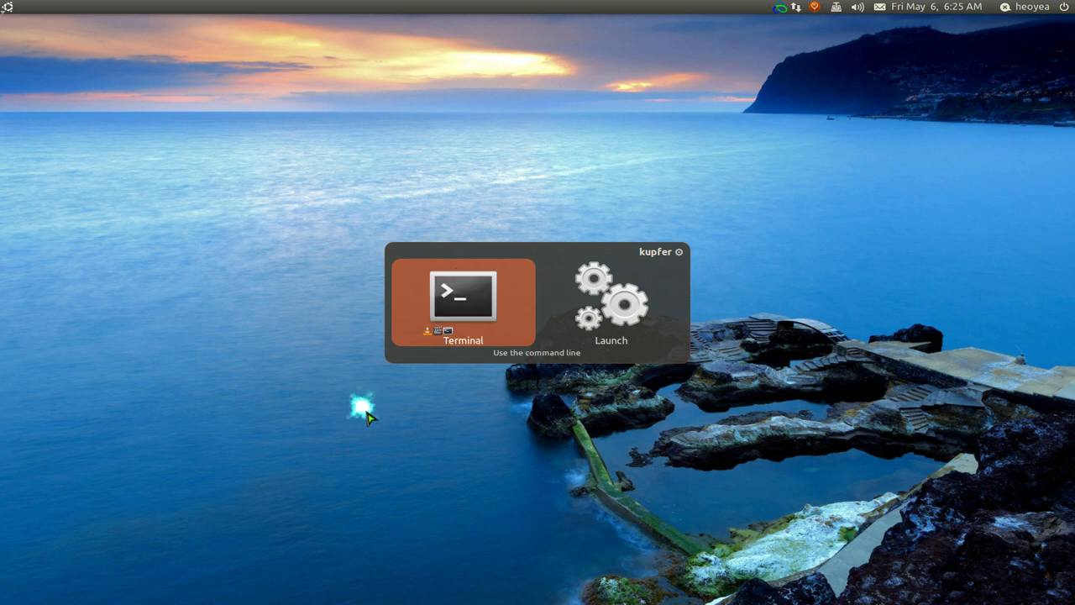
key(BackSpace)
key(BackSpace)
key(BackSpace)
text(gp)
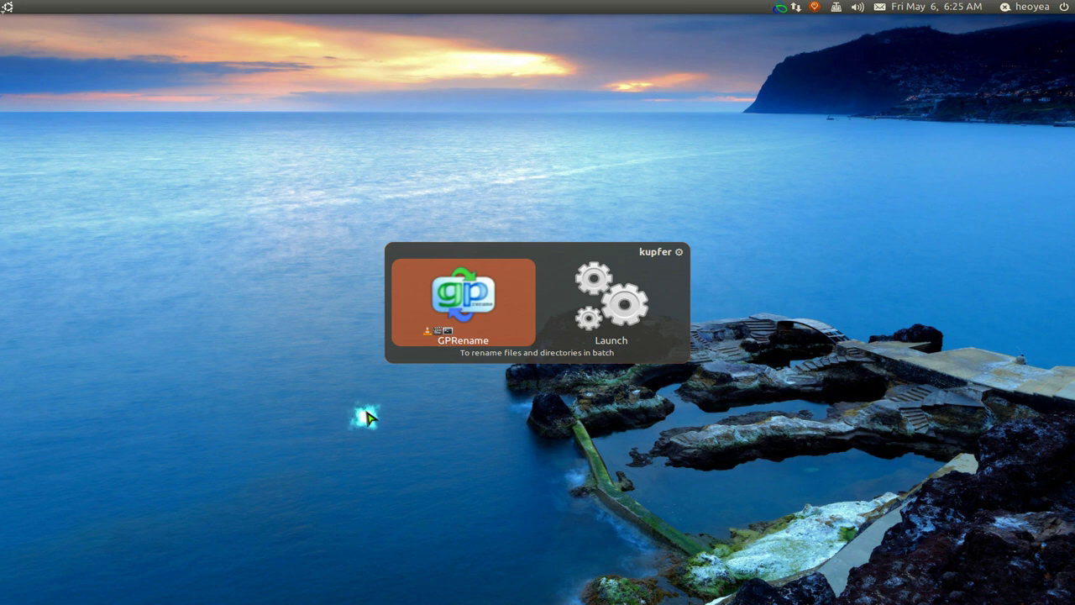
key(Return)
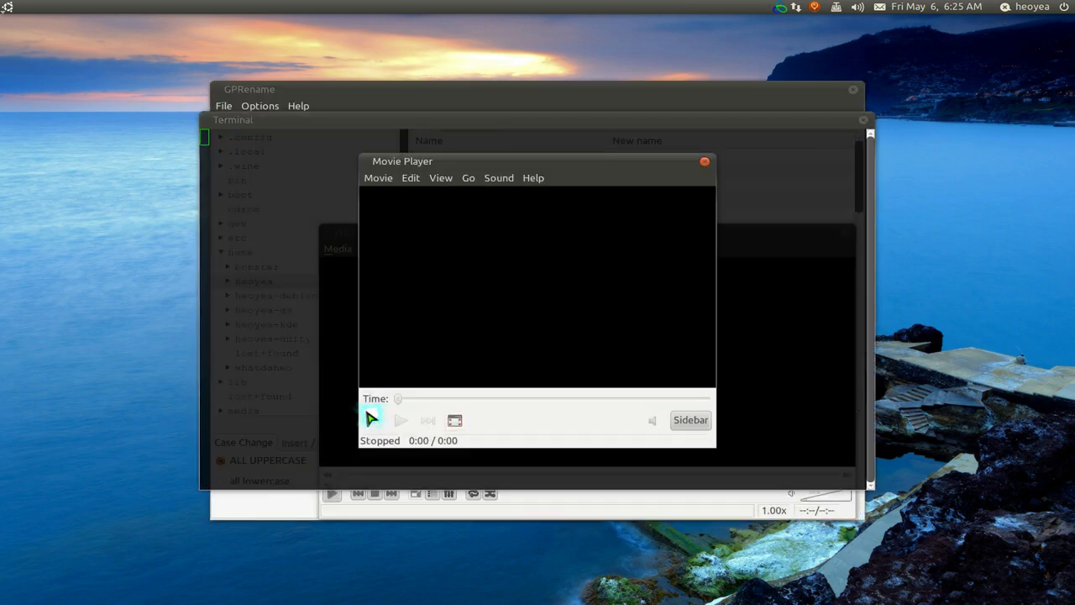
Spread the Movie Player, Terminal and GPRename windows apart, then show the overview of all windows and select Movie Player.
drag(545, 163, 655, 249)
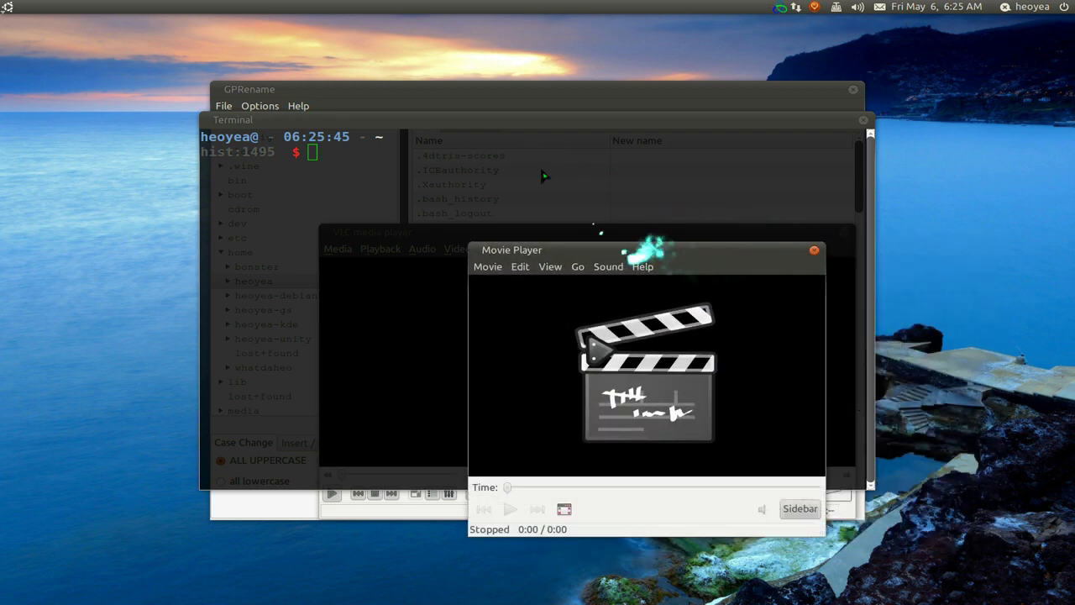
drag(478, 120, 265, 227)
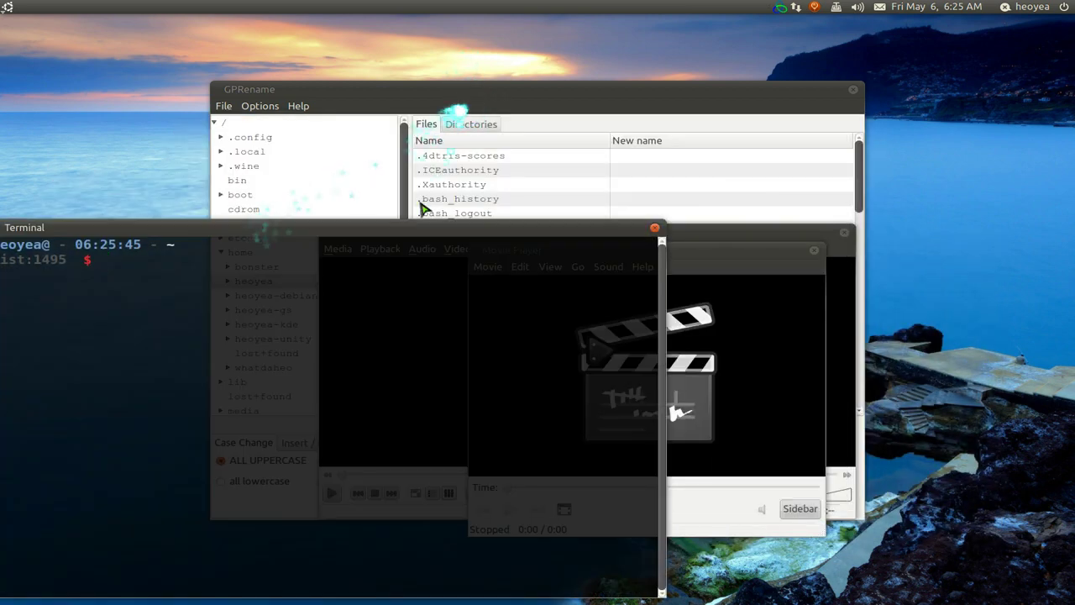
drag(407, 223, 426, 211)
drag(473, 96, 693, 58)
click(719, 504)
drag(668, 247, 380, 102)
mouse_move(1074, 1)
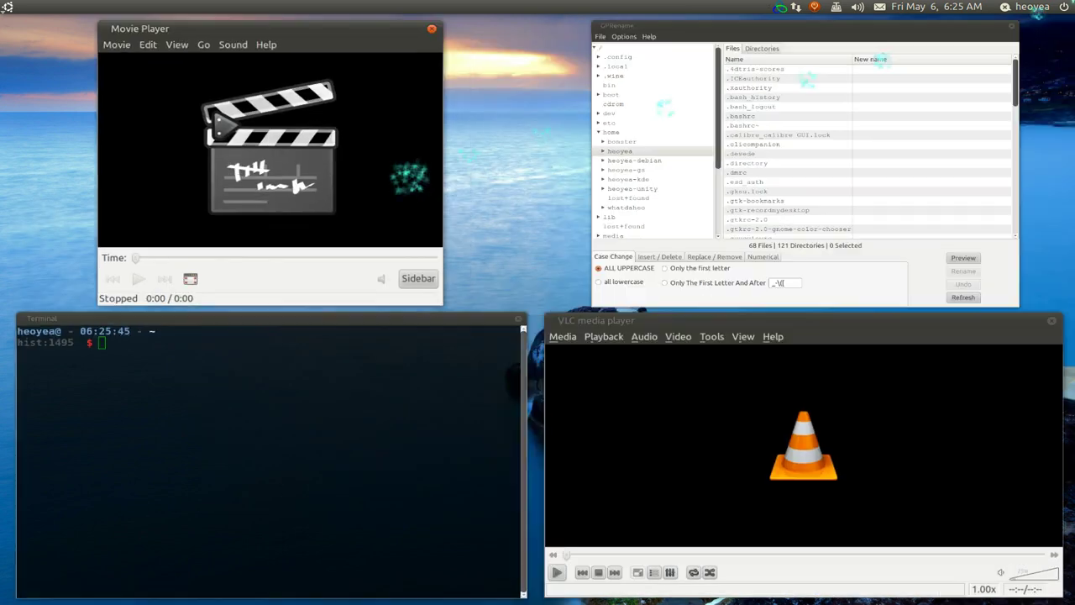
click(380, 145)
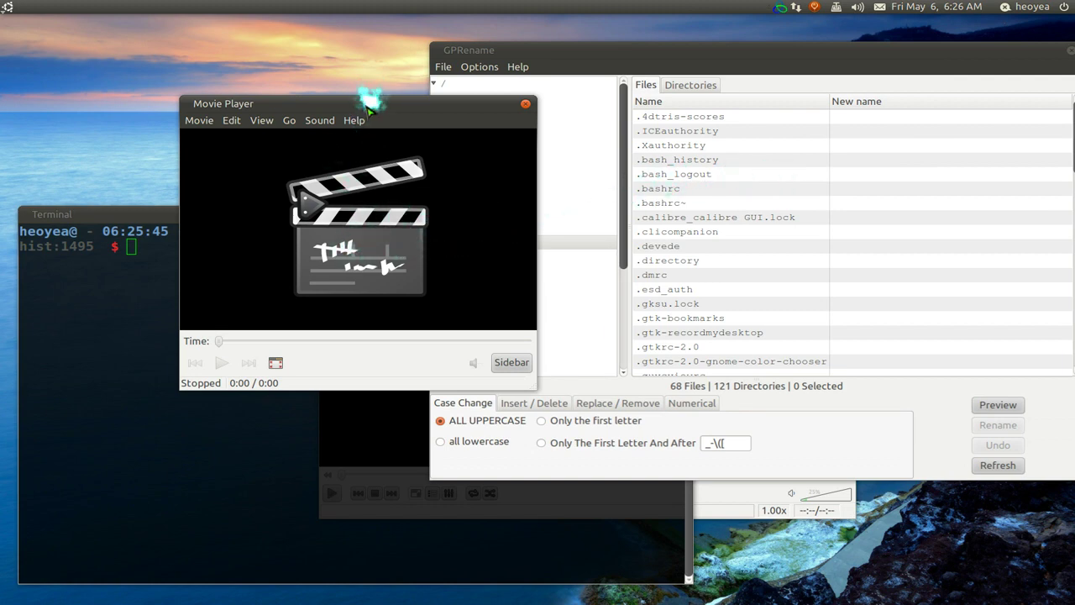
Move the Movie Player window toward the middle of the desktop and minimize every other window.
drag(367, 108, 491, 165)
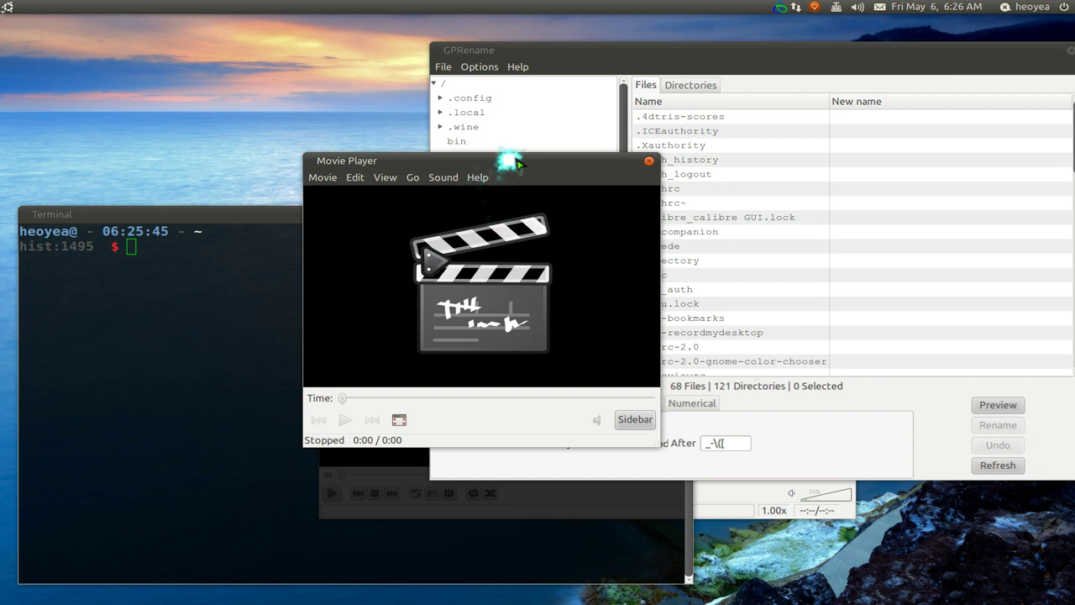
drag(518, 164, 542, 179)
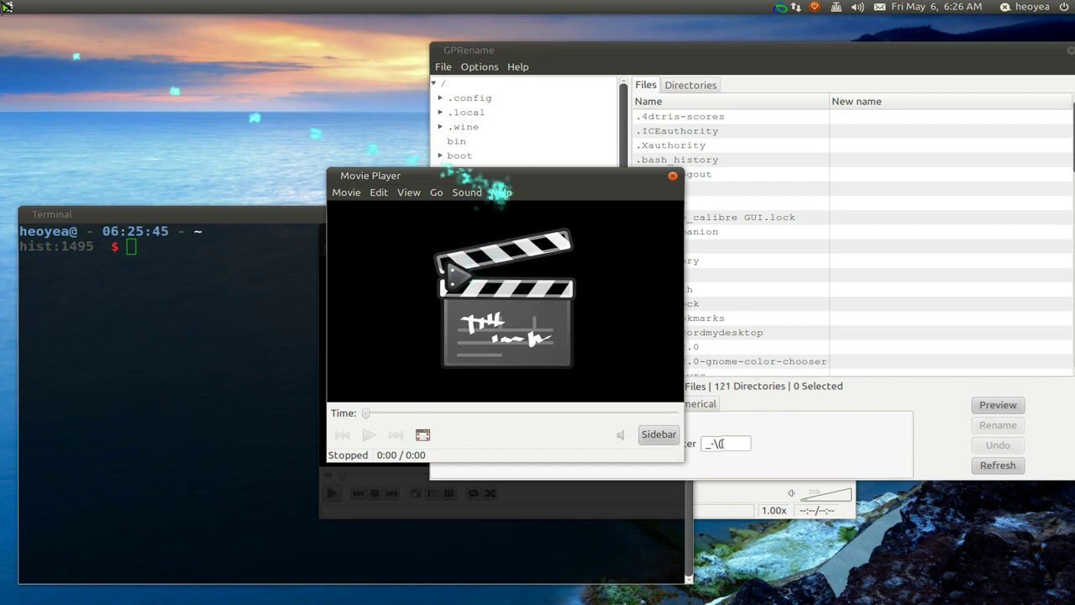
mouse_move(1, 2)
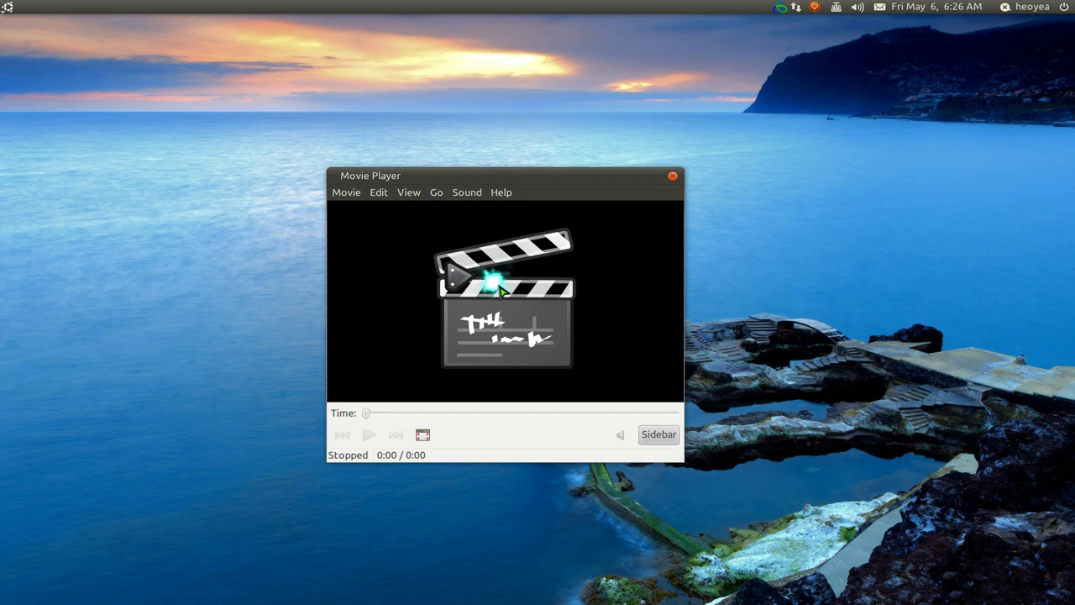
Restore the GPRename, VLC and Terminal windows from the dock, then bring Movie Player to the front.
mouse_move(7, 277)
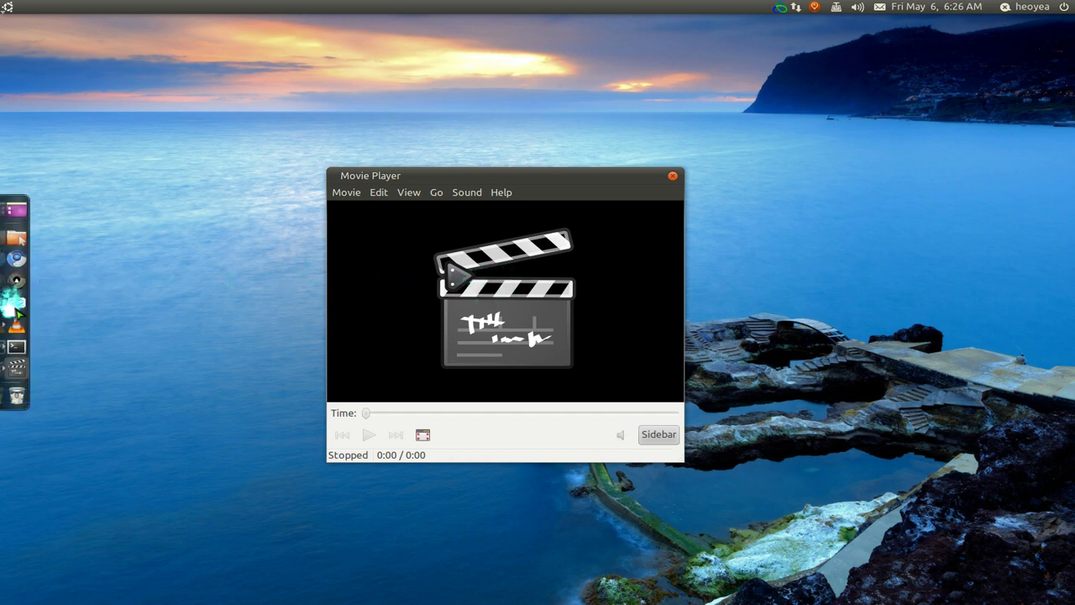
click(16, 306)
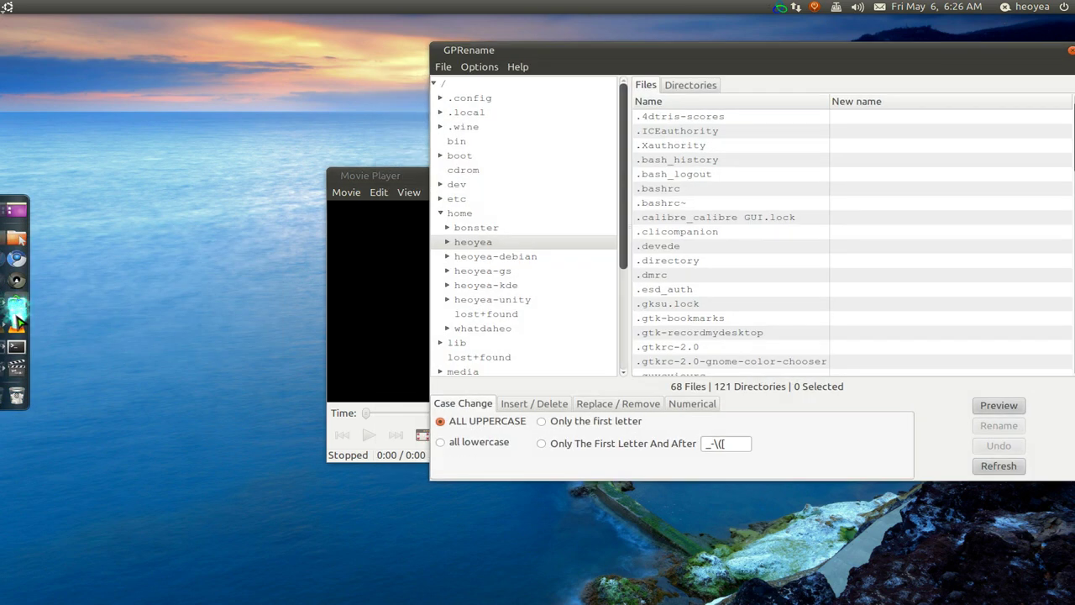
click(16, 327)
click(17, 345)
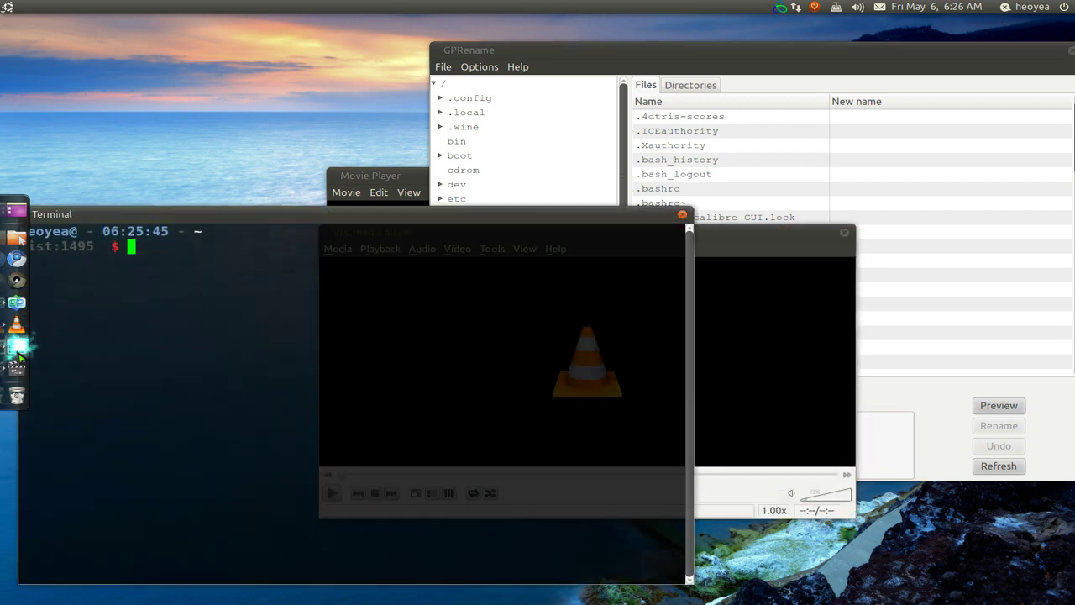
click(17, 366)
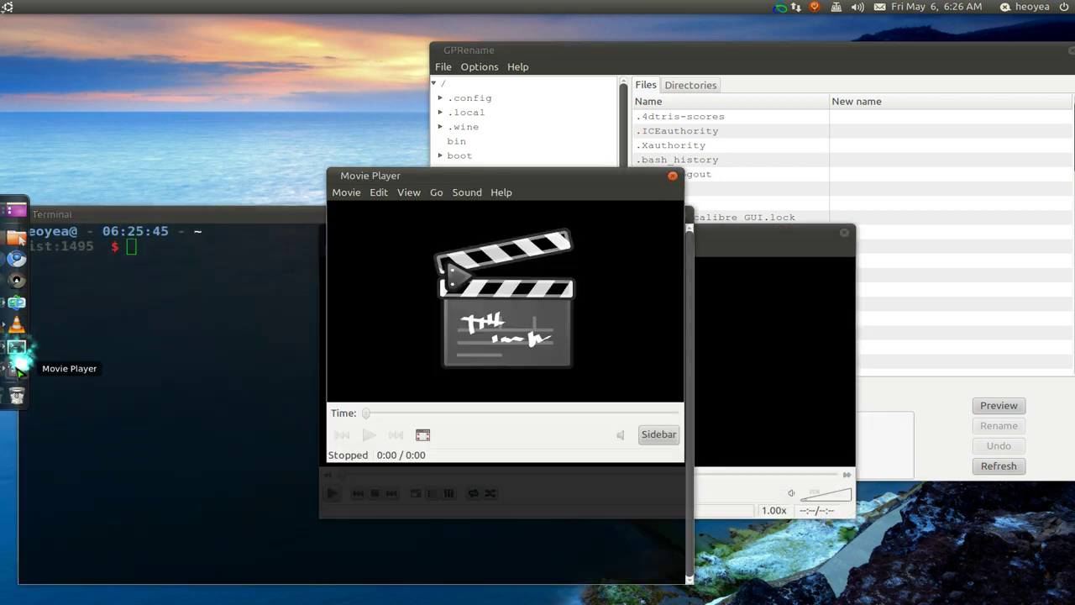
Make VLC media player the active window, minimize all other windows, then clear VLC from the desktop too.
click(760, 288)
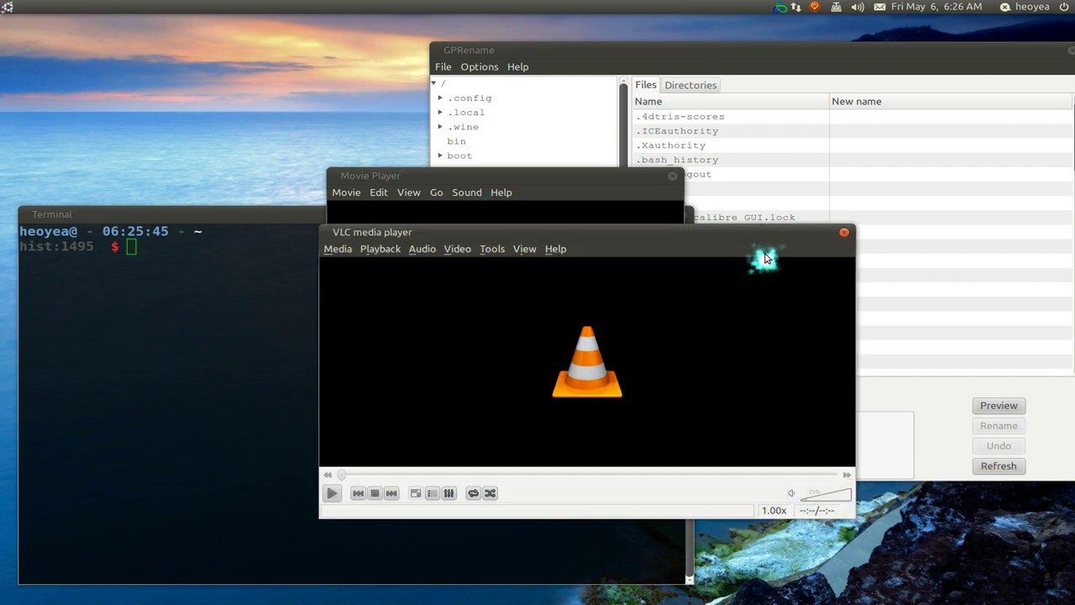
key(super+d)
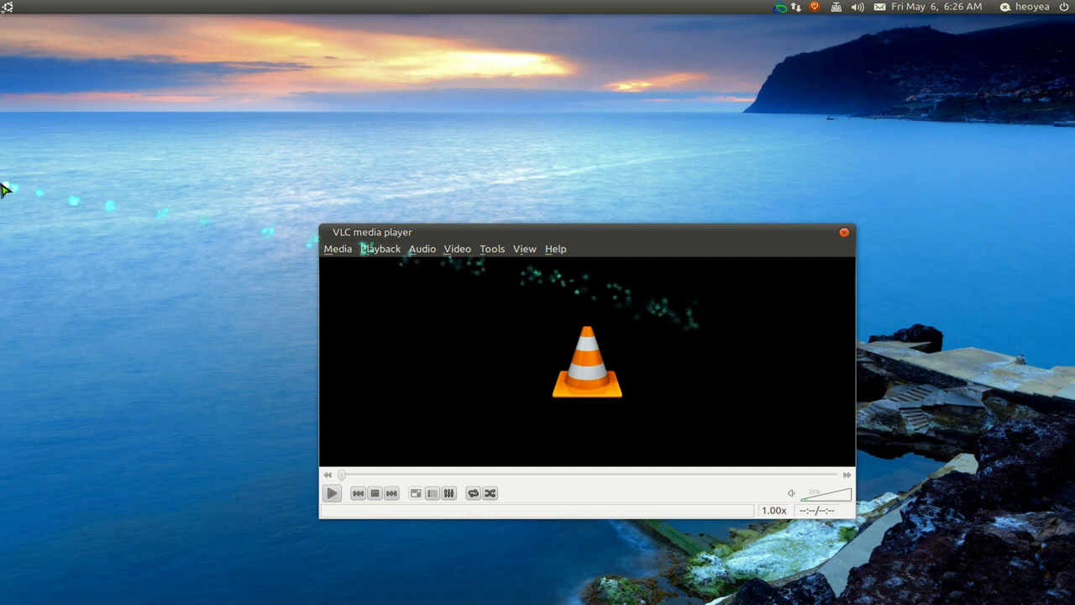
mouse_move(3, 222)
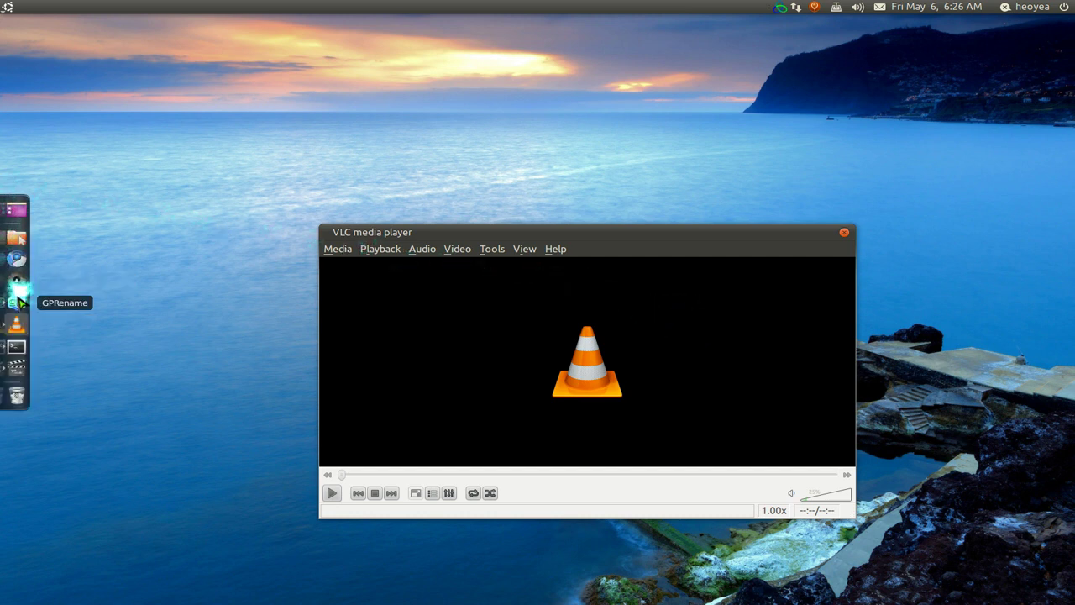
double_click(407, 233)
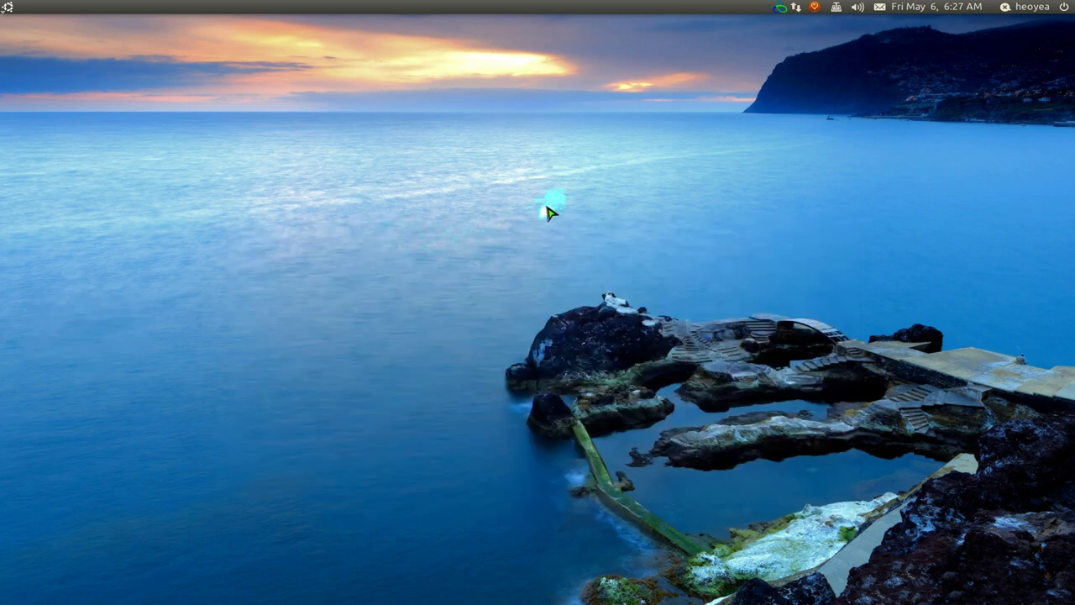
Find the scripts folder with the Kupfer launcher and open its beta subfolder.
key(ctrl+space)
text(sc)
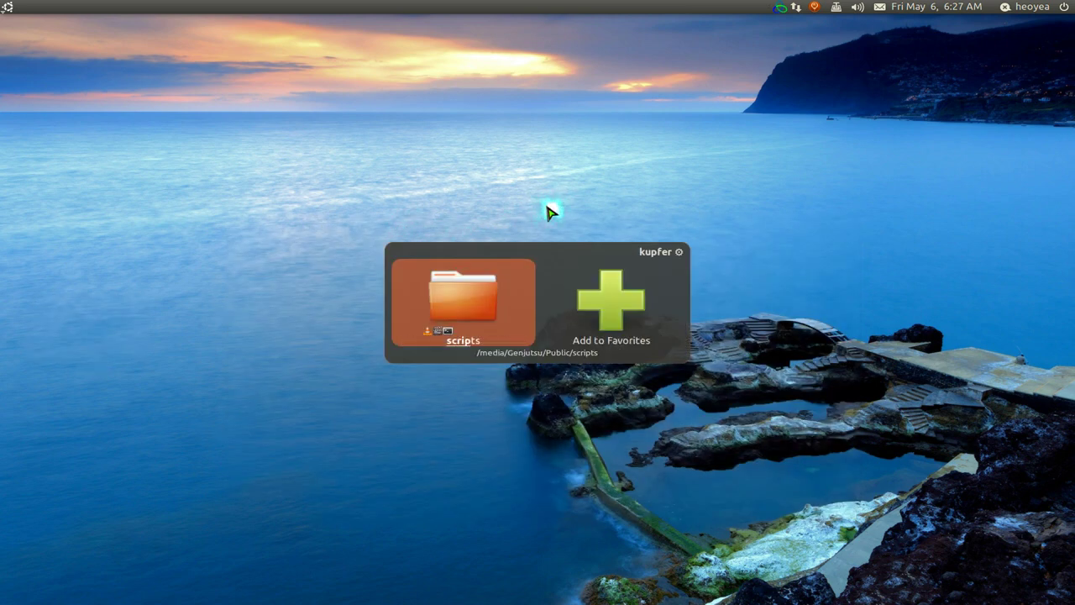
key(BackSpace)
key(BackSpace)
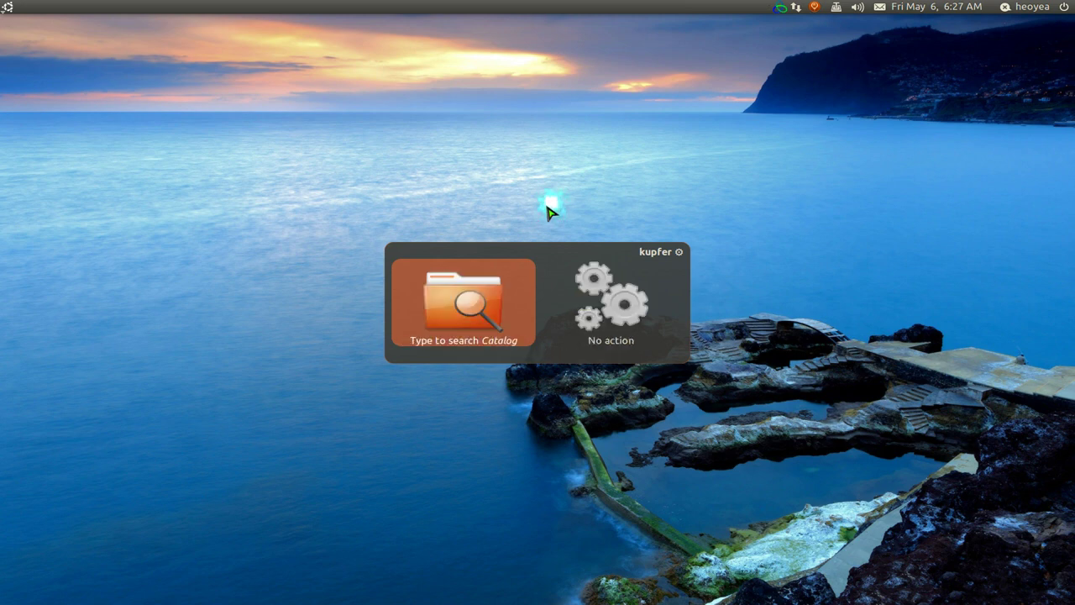
text(scripts)
key(Right)
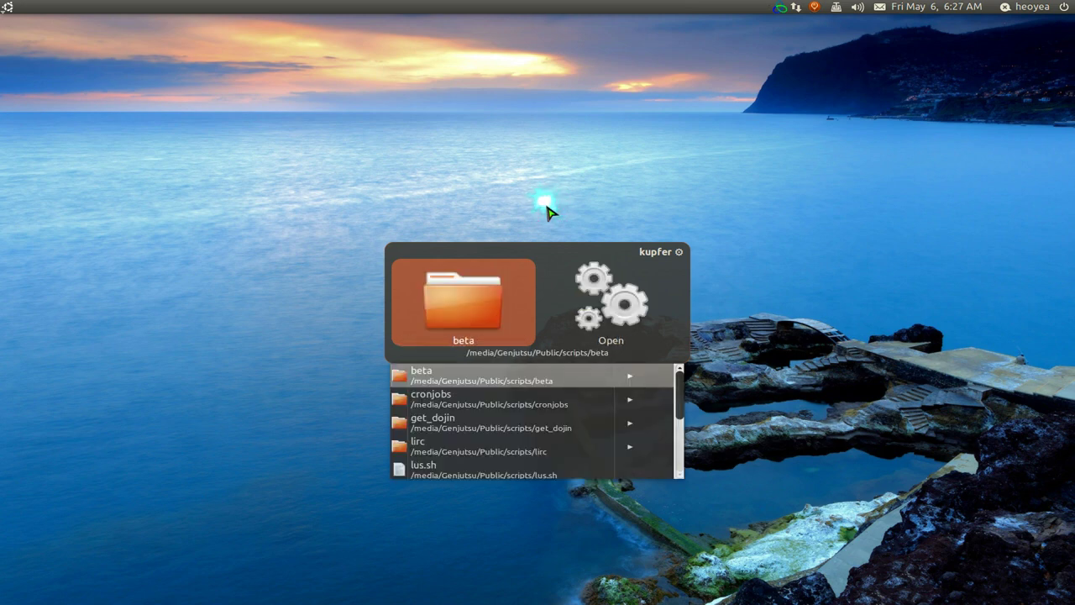
key(Return)
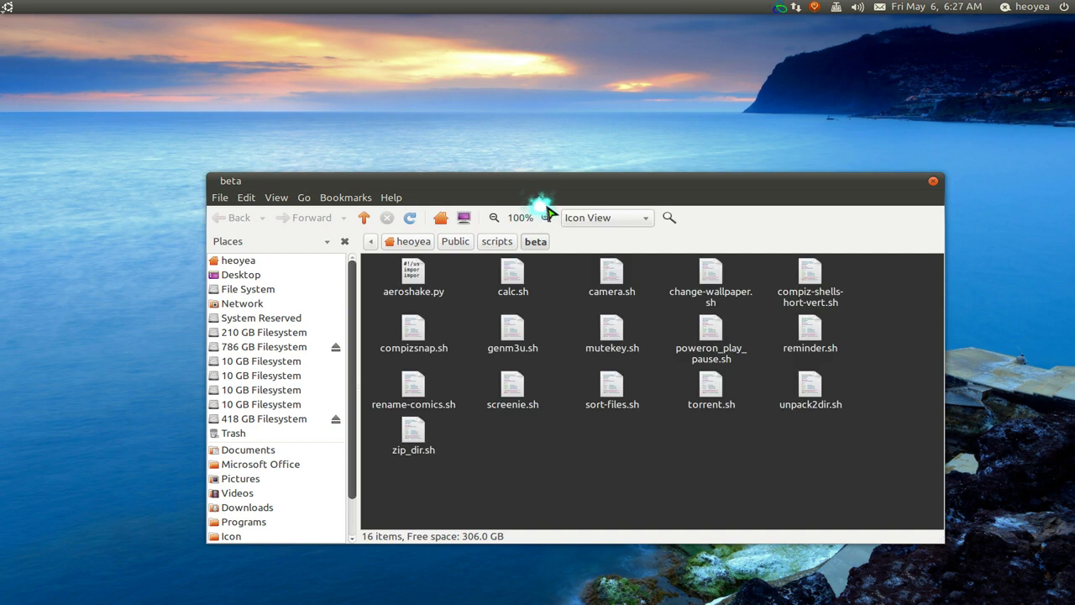
Display the contents of aeroshake.py in the text editor, read the script, and close the editor.
double_click(416, 285)
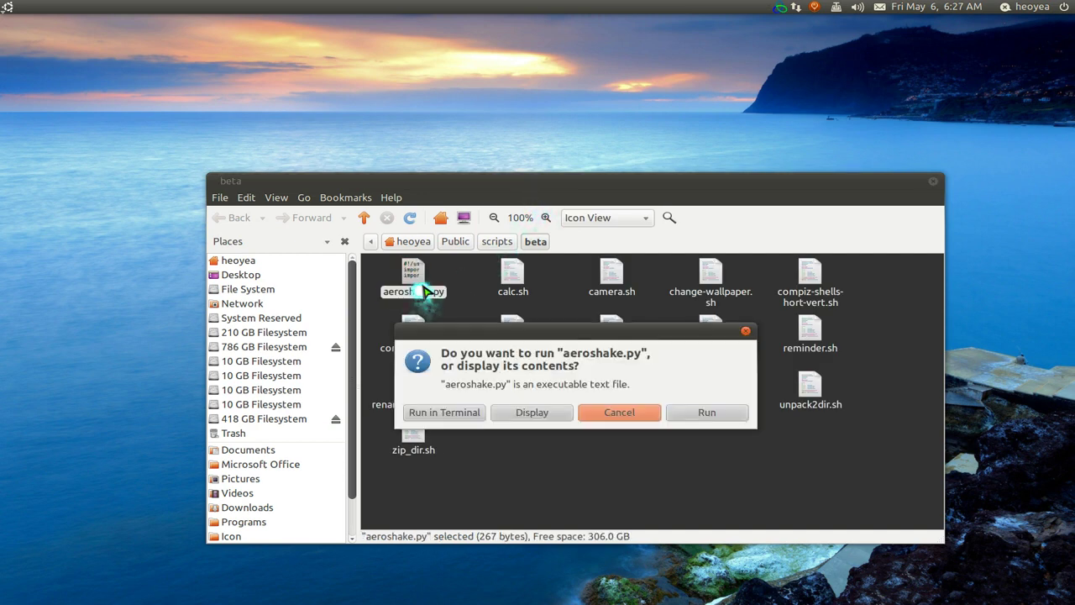
click(512, 413)
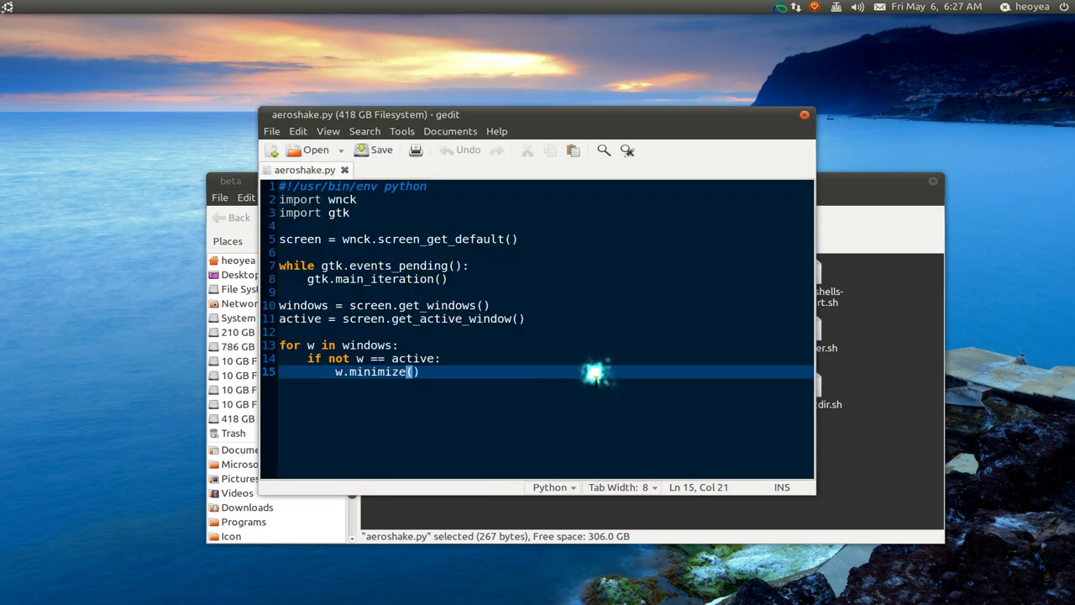
click(803, 116)
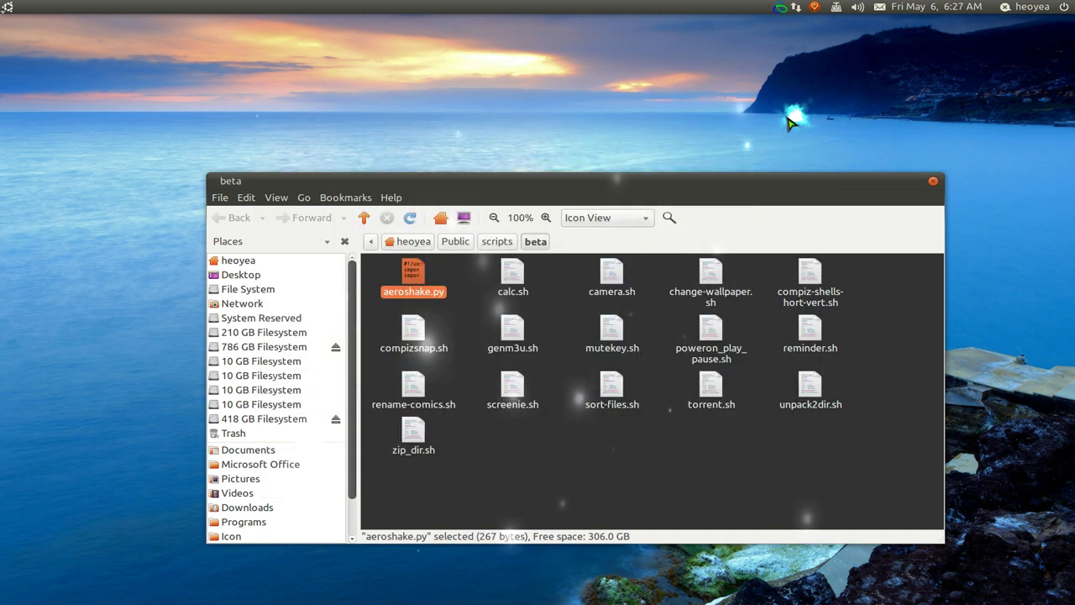
Ensure aeroshake.py is allowed to execute as a program in its permission properties.
click(458, 288)
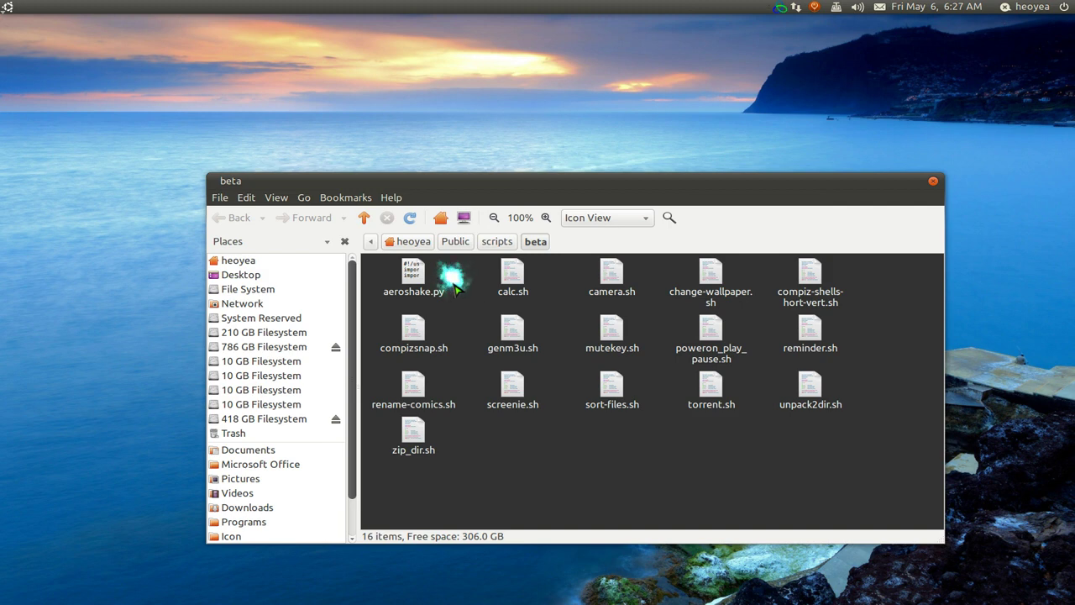
right_click(420, 287)
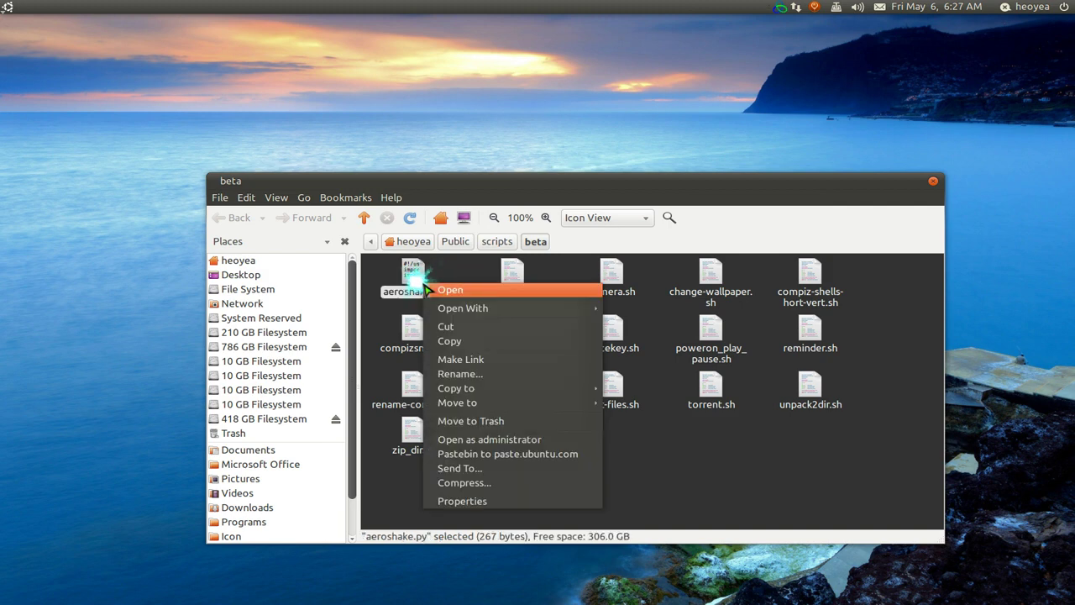
click(457, 500)
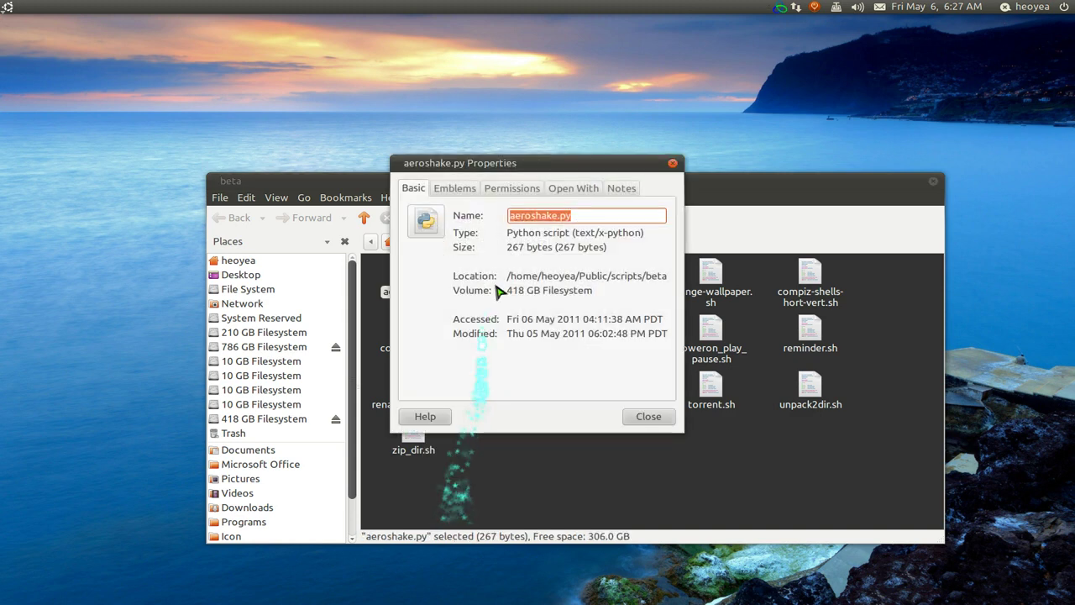
click(512, 190)
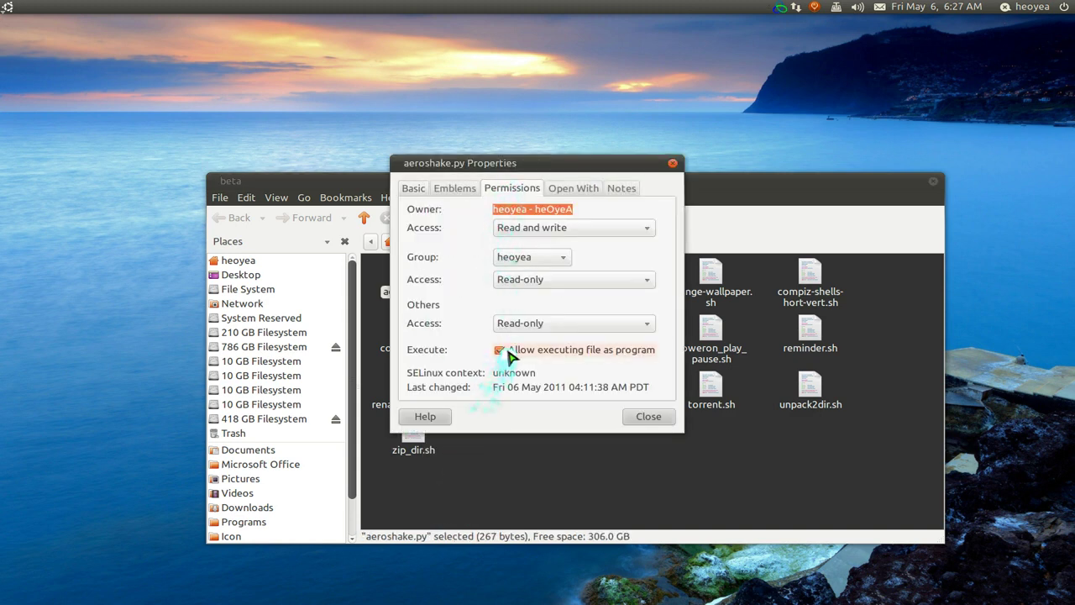
click(499, 350)
click(499, 349)
click(647, 416)
click(606, 473)
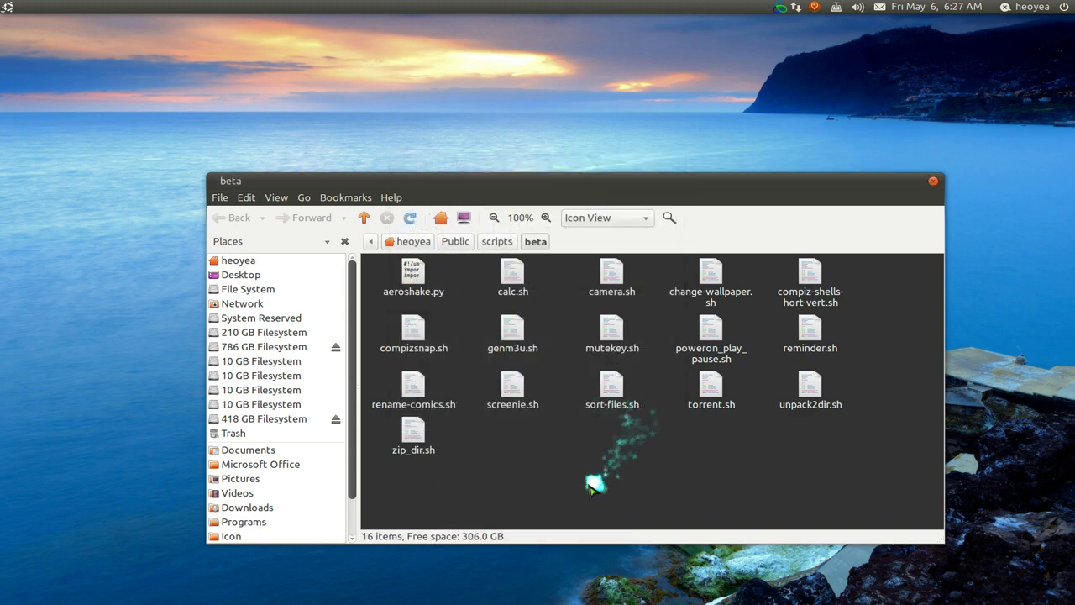
Minimize the beta folder window and launch Keyboard Shortcuts with Kupfer, showing the custom shortcuts in its list.
double_click(669, 176)
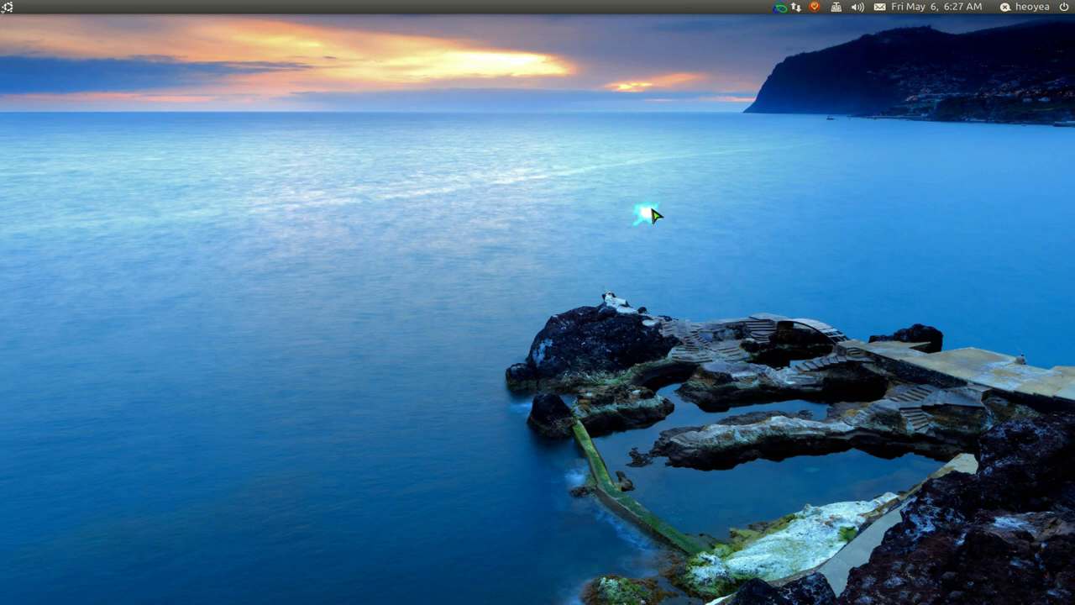
key(ctrl+space)
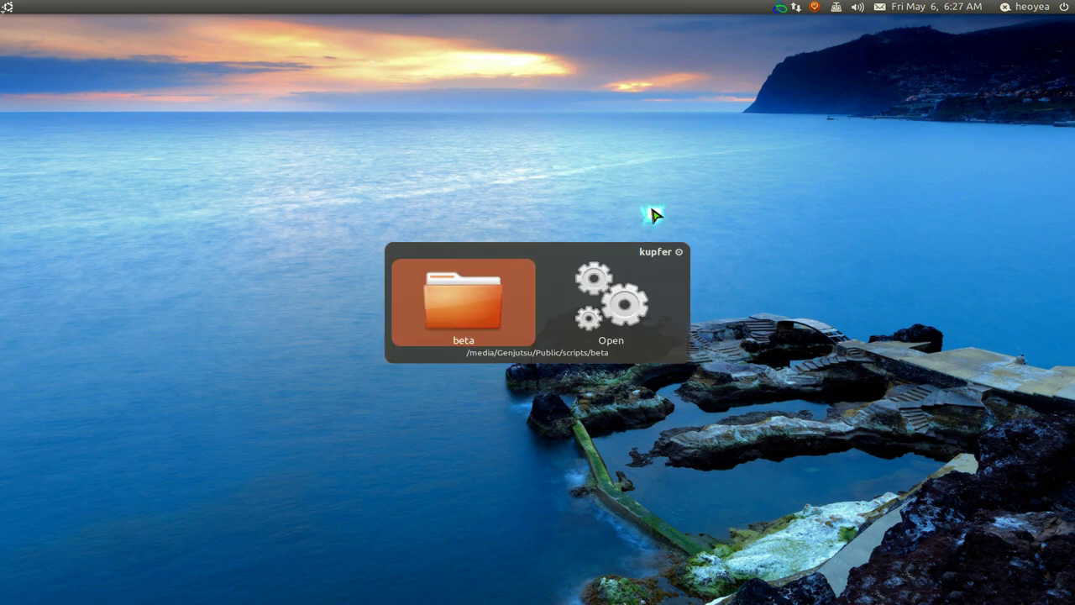
text(key)
key(Return)
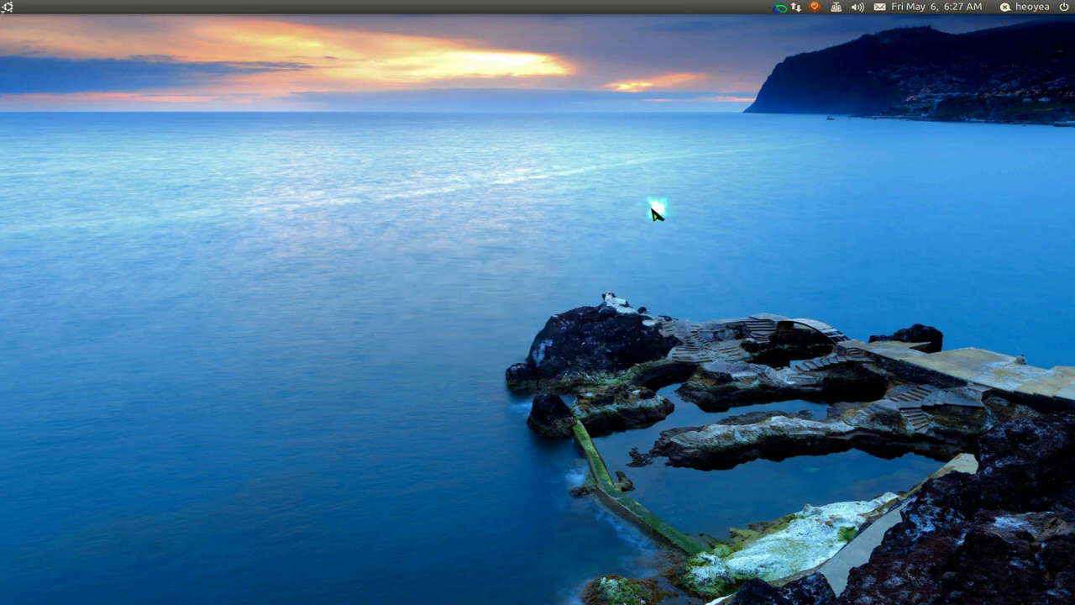
drag(761, 206, 744, 365)
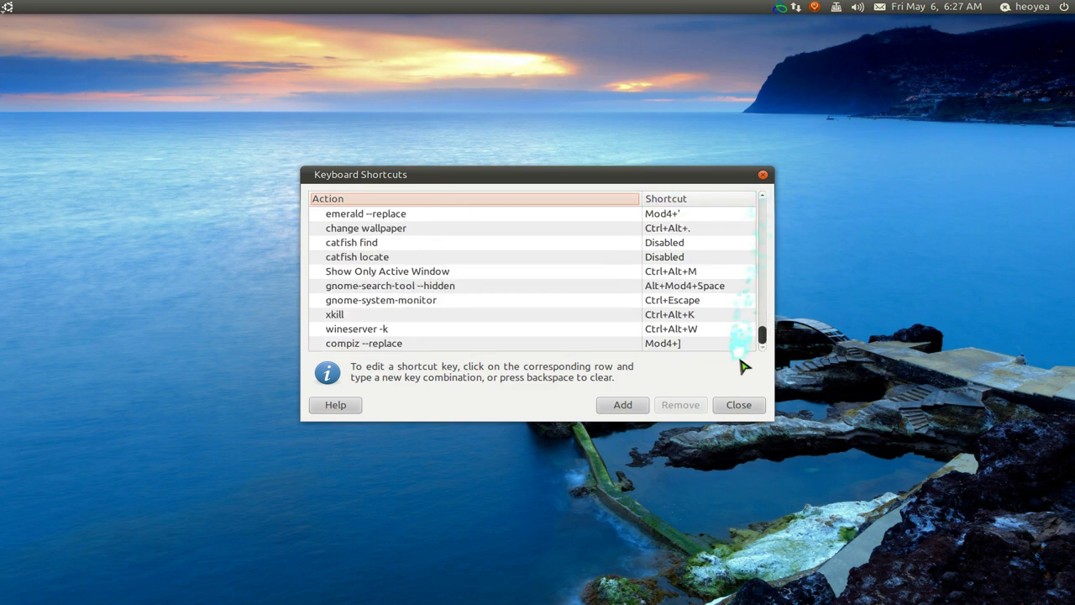
Review the command assigned to the Show Only Active Window shortcut without changing it, and close Keyboard Shortcuts.
click(621, 406)
click(529, 342)
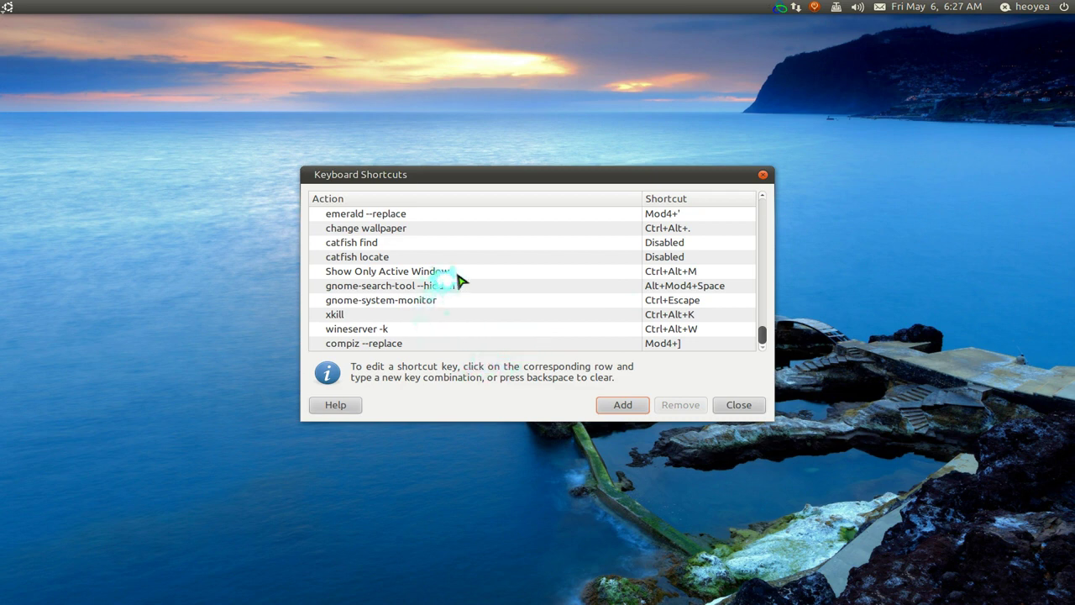
double_click(584, 277)
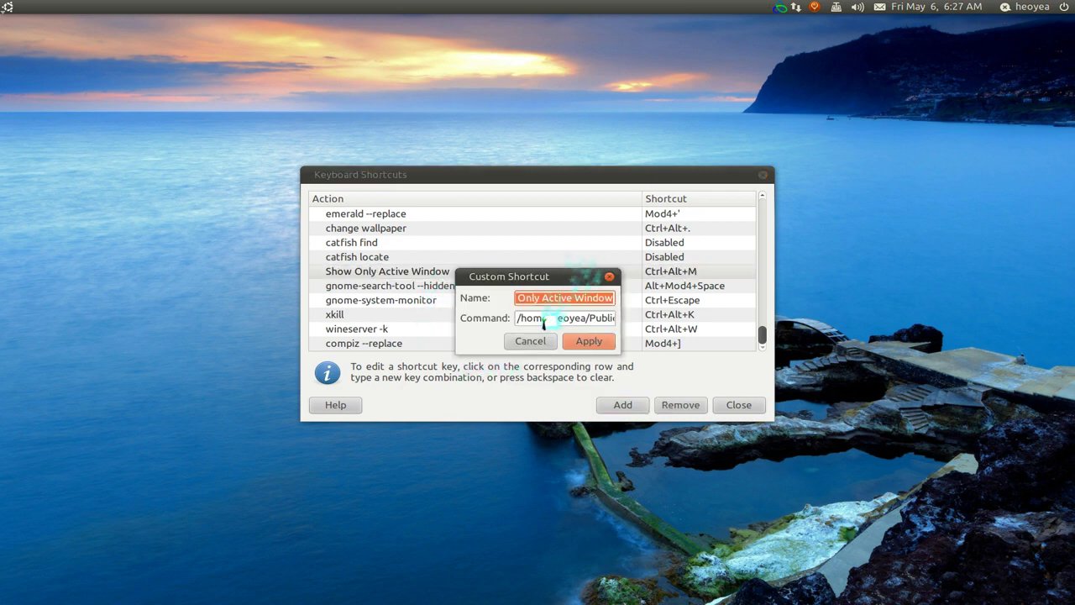
click(541, 319)
drag(502, 320, 654, 320)
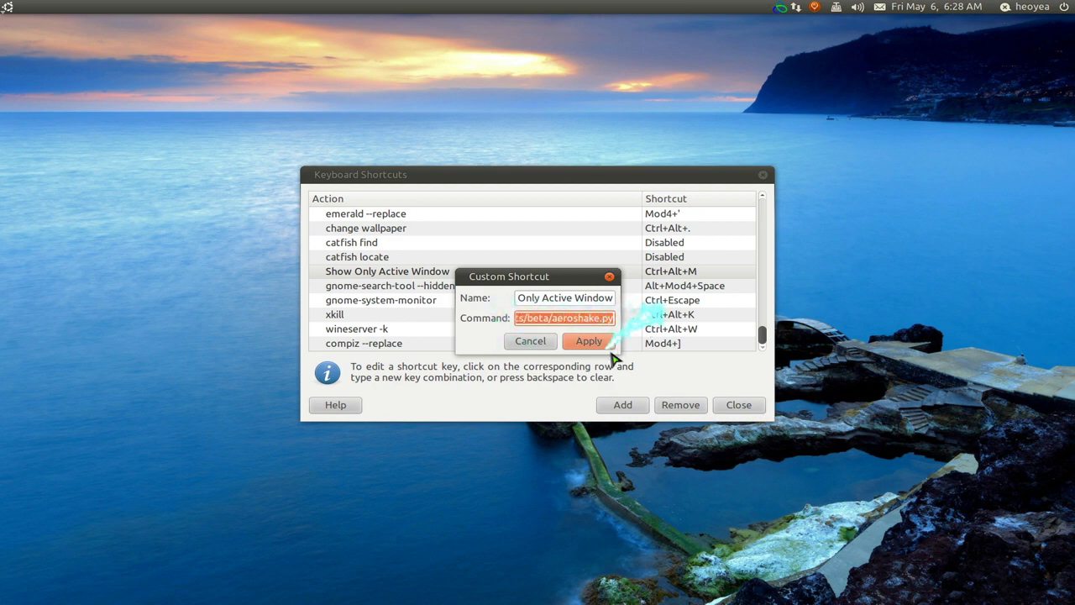
click(530, 341)
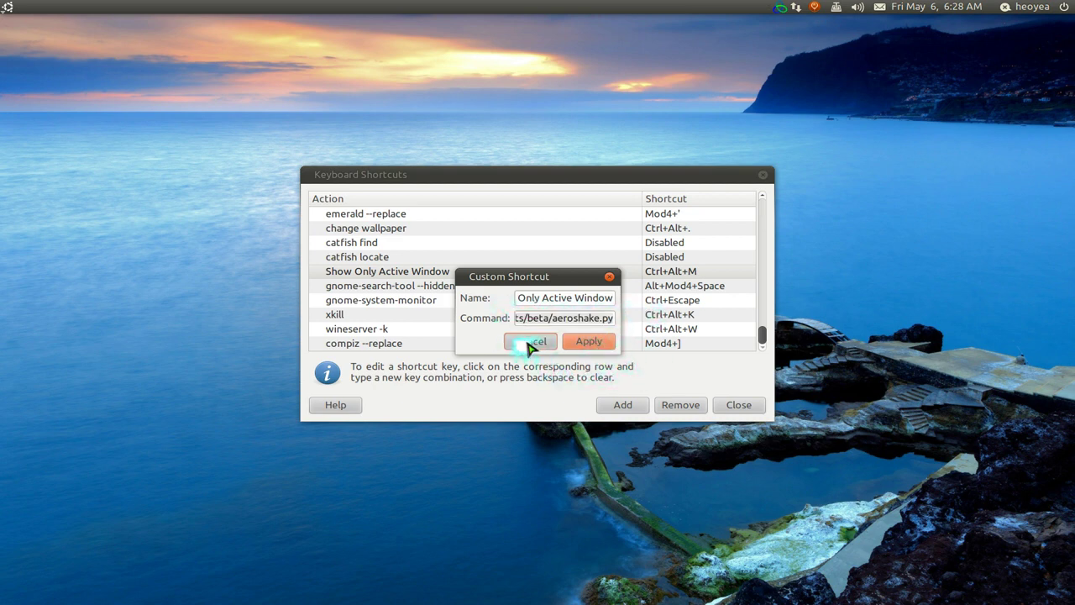
click(754, 407)
Launch ccsm with Kupfer and examine the aeroshake.py path on command line 0 of the Commands plugin.
key(ctrl+space)
text(ccsm)
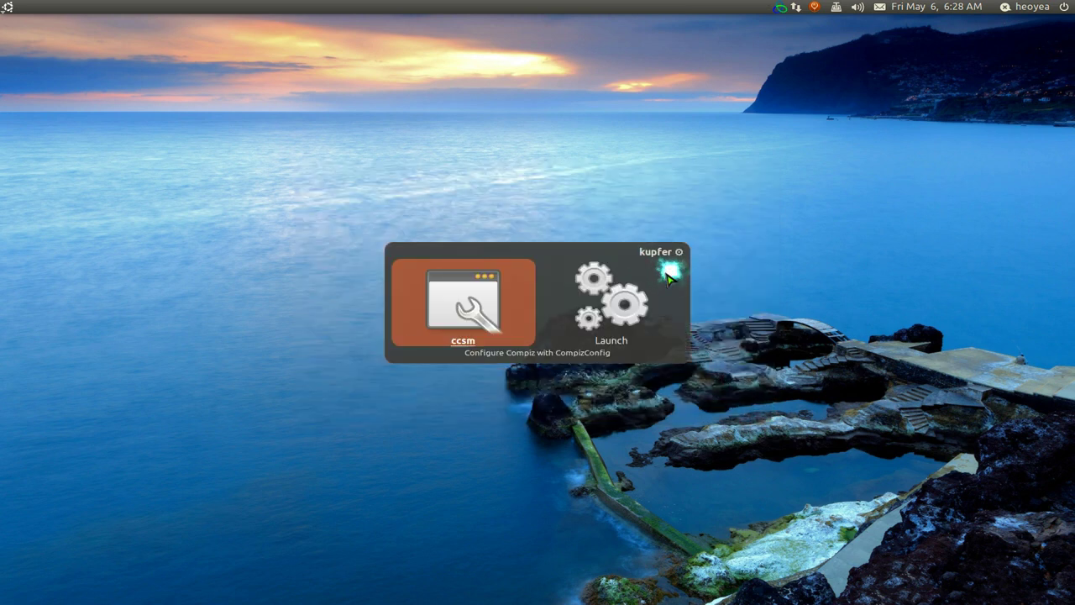
key(Return)
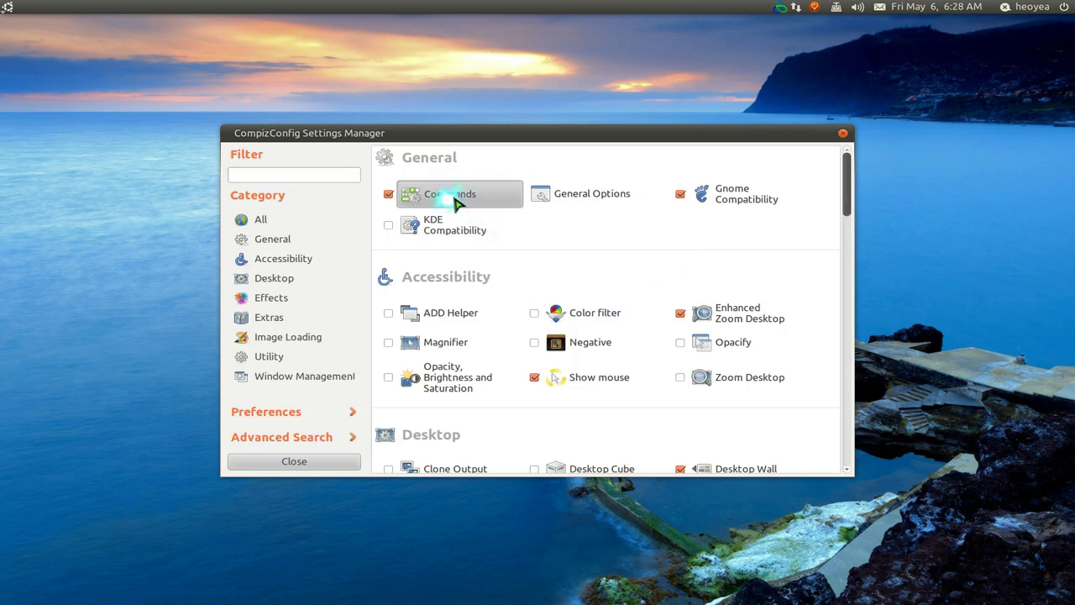
click(456, 202)
triple_click(660, 178)
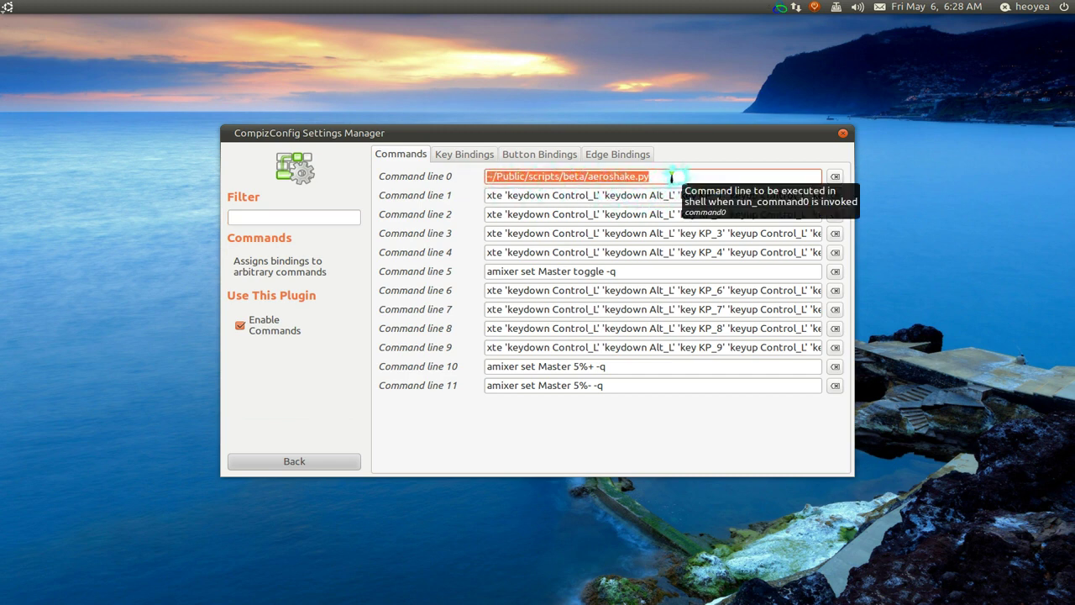
click(671, 176)
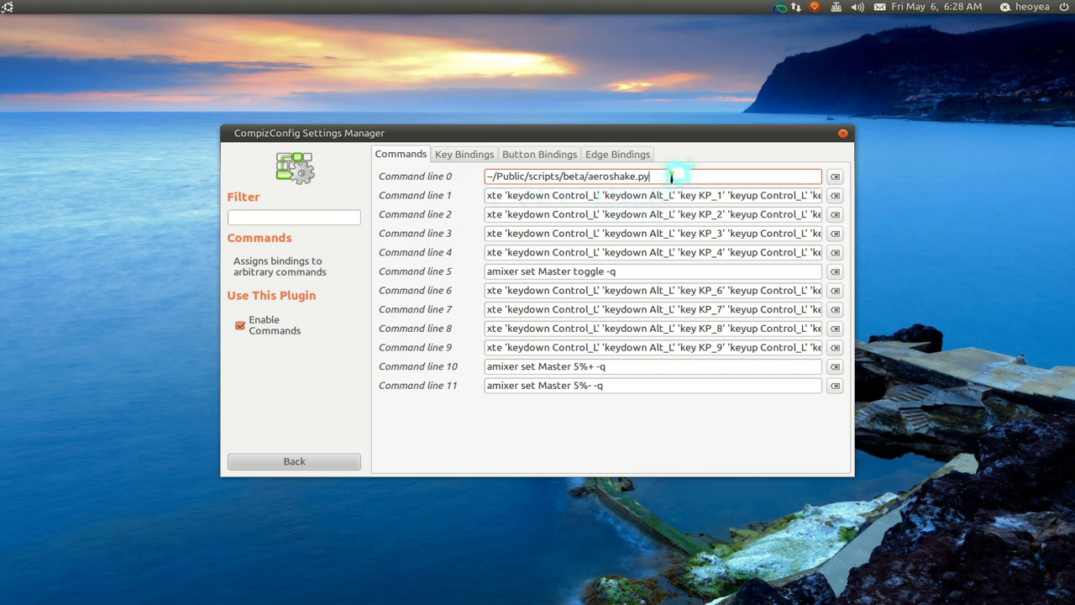
Confirm the Run command 0 button binding as enabled, using Button1 at the top-left screen corner.
click(542, 155)
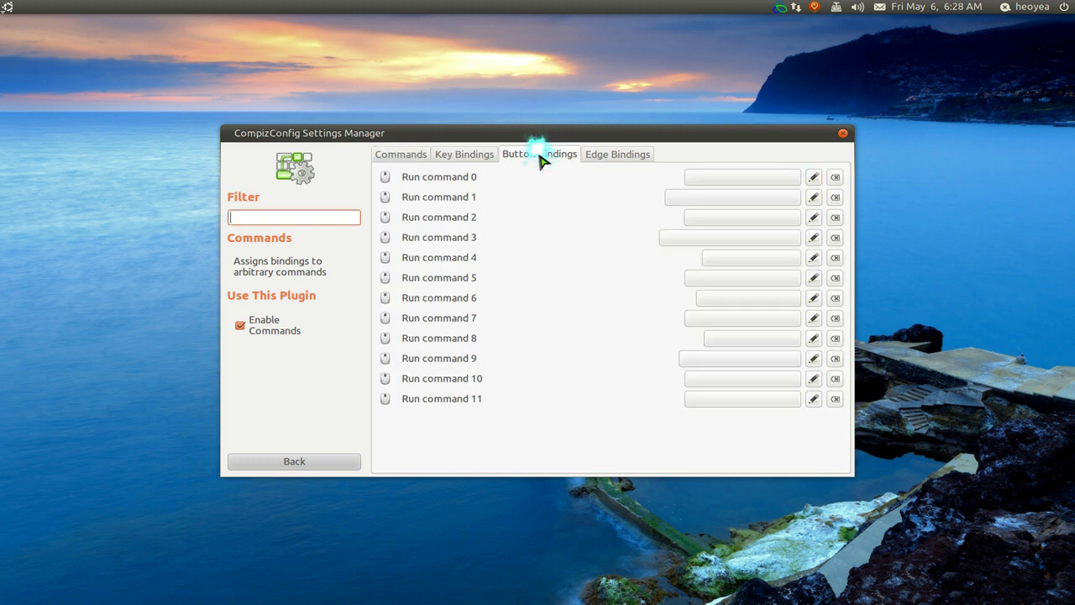
click(701, 178)
click(489, 260)
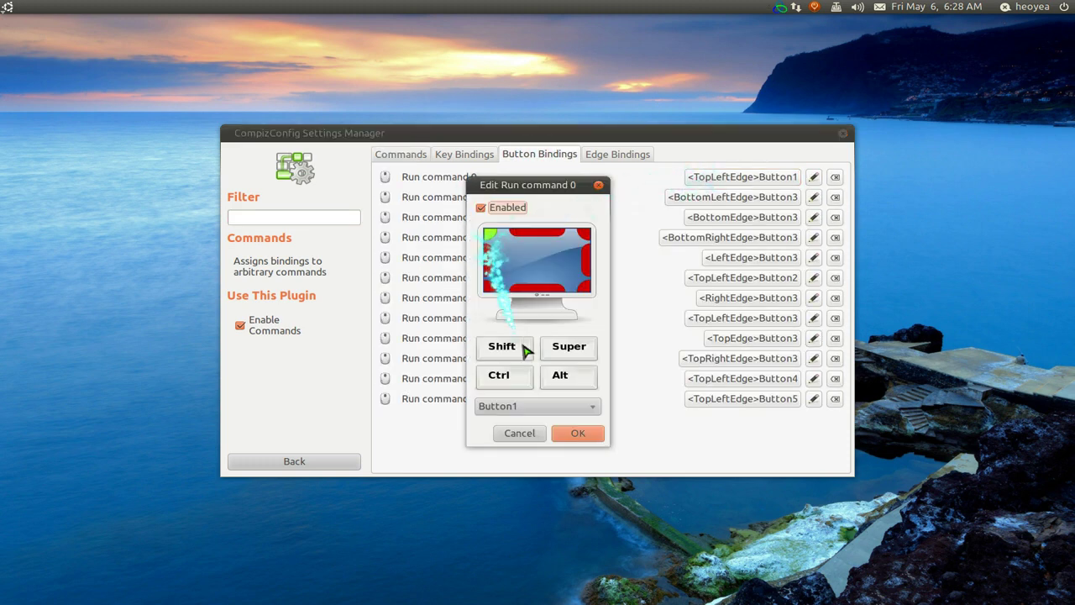
click(515, 407)
click(488, 238)
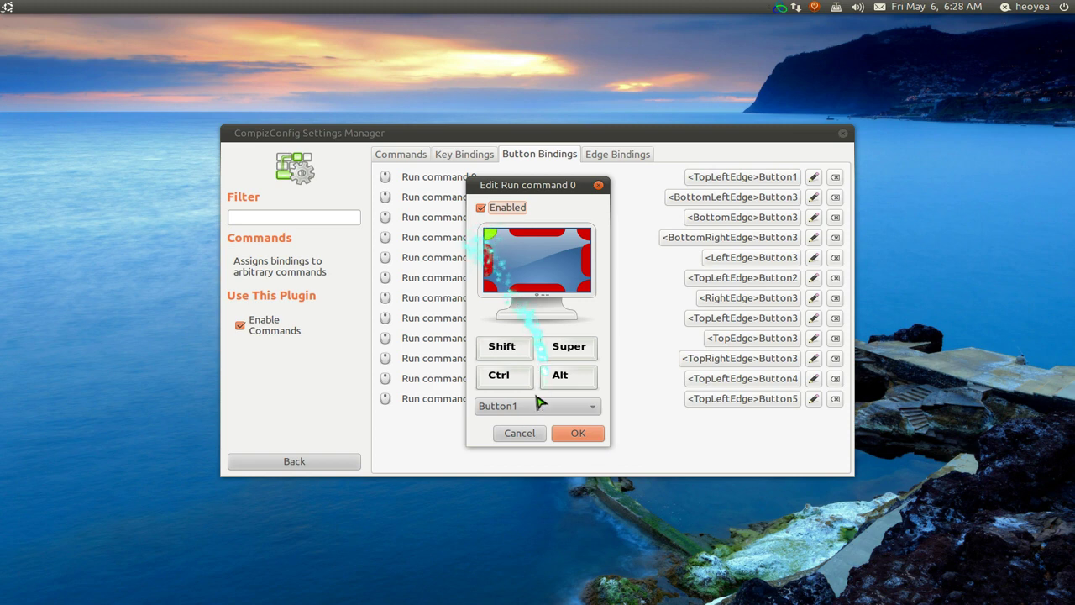
click(575, 433)
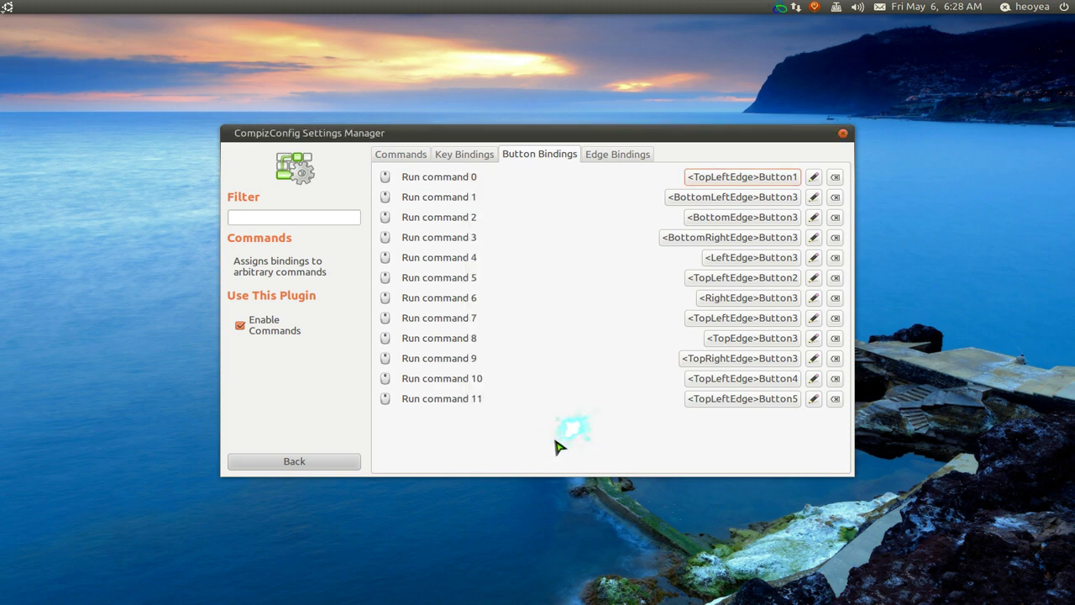
Restore the Terminal and beta folder windows, test the top-left corner binding that minimizes all but beta, and minimize beta too.
mouse_move(12, 345)
click(16, 324)
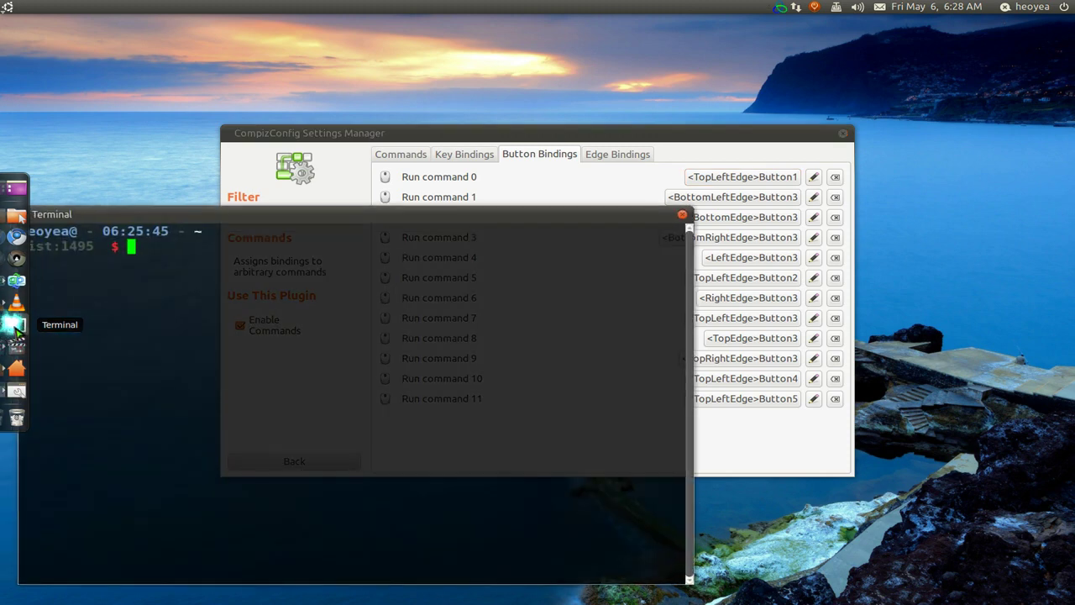
click(16, 367)
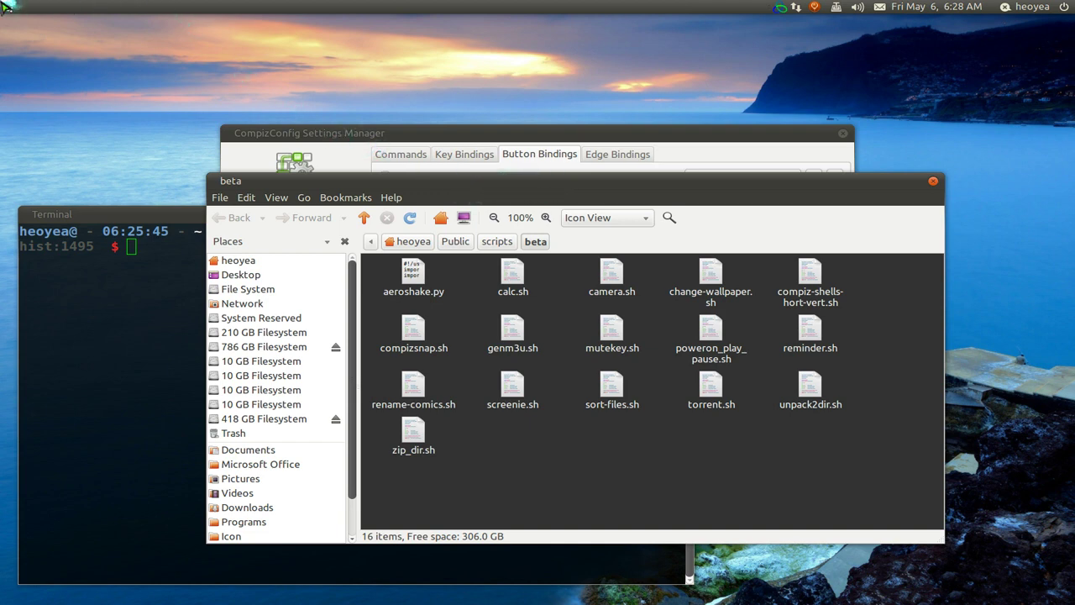
mouse_move(5, 6)
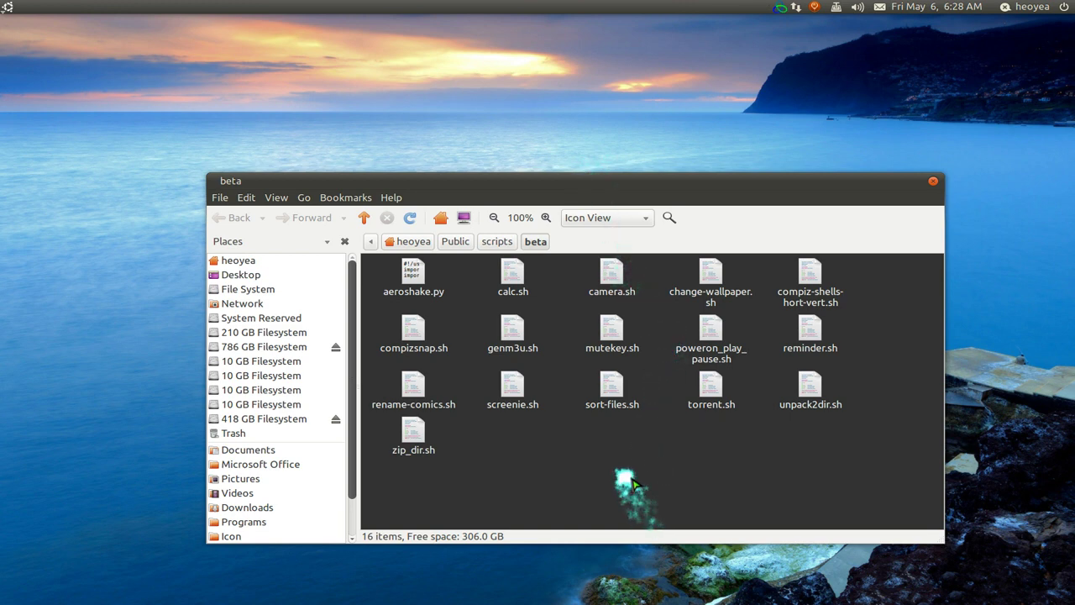
double_click(646, 183)
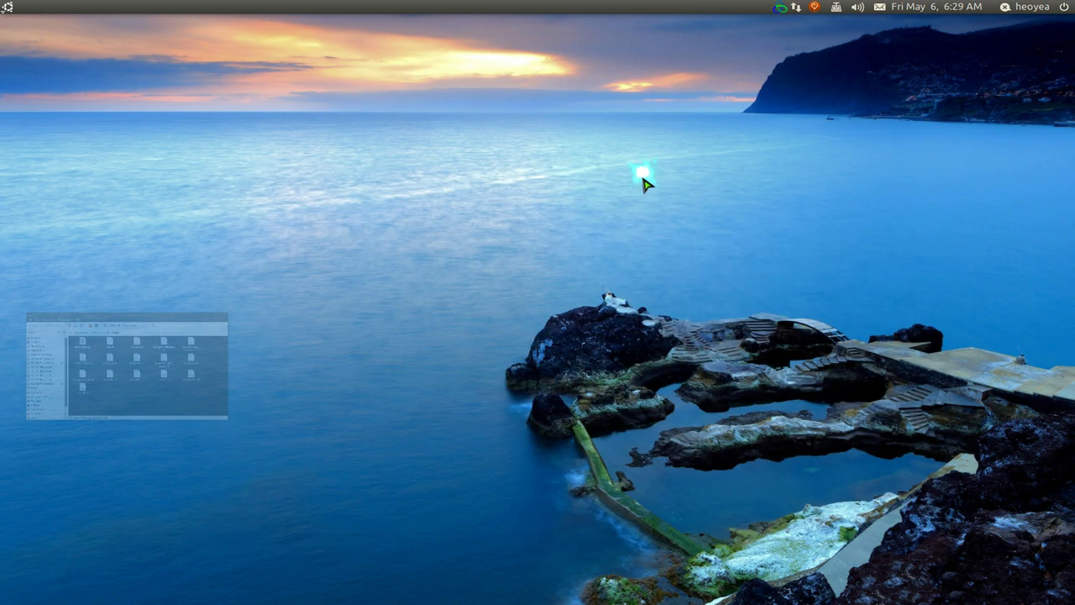